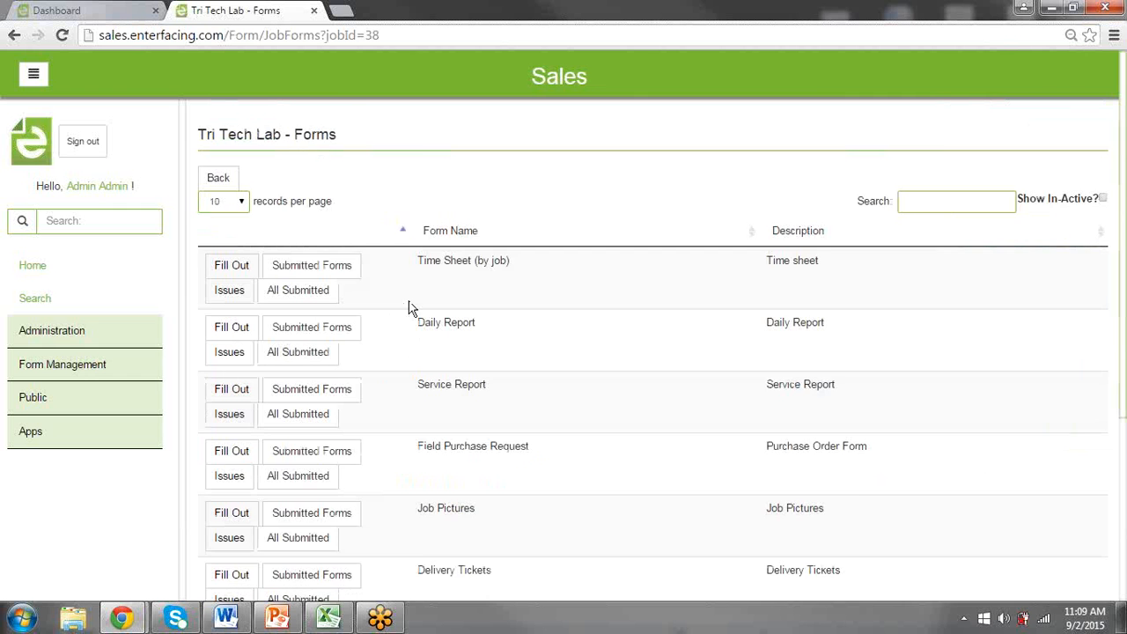
# - Open a blank Daily Report form for the Tri Tech Lab job and review its Project Information fields and Weather options
pyautogui.scroll(-2, 523, 357)
pyautogui.click(256, 170)
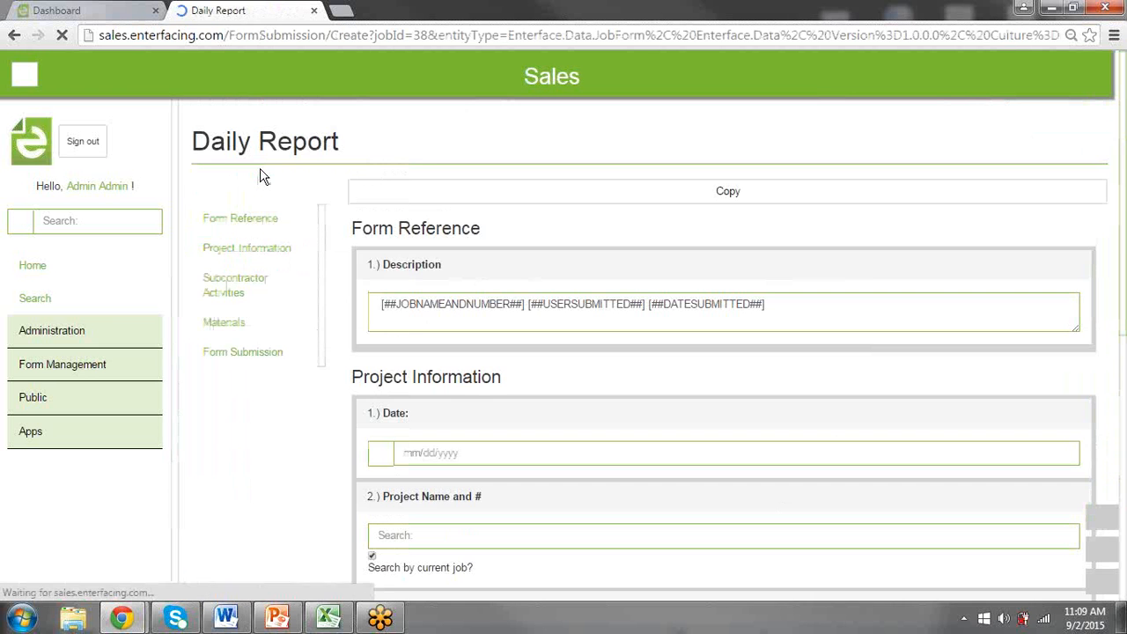
pyautogui.scroll(-1, 572, 306)
pyautogui.scroll(-1, 622, 305)
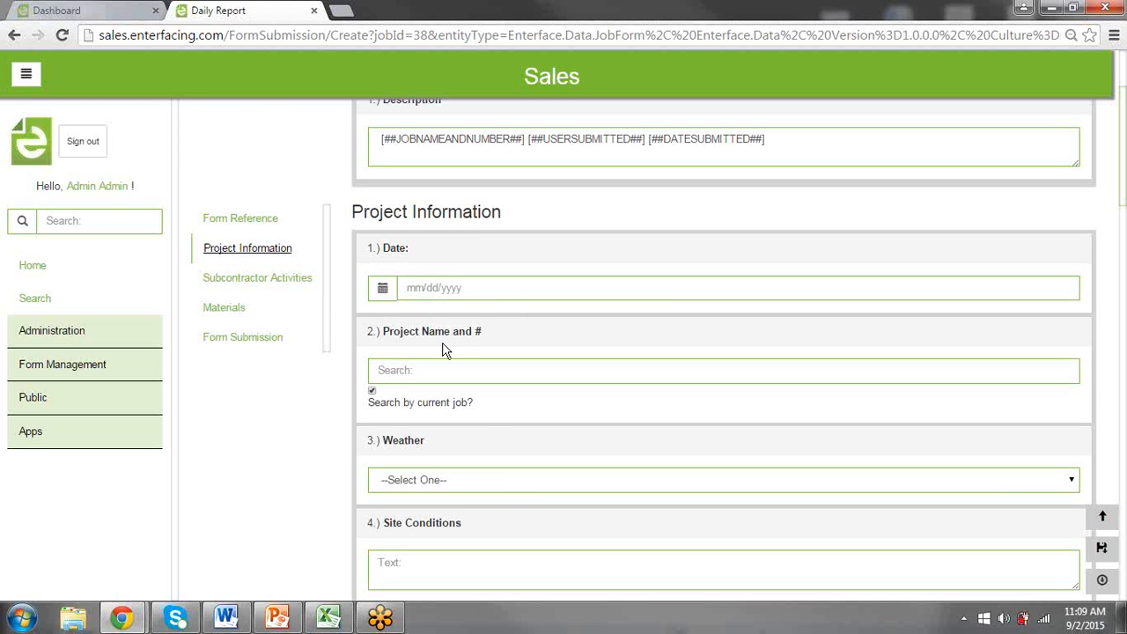
pyautogui.click(502, 490)
pyautogui.click(503, 491)
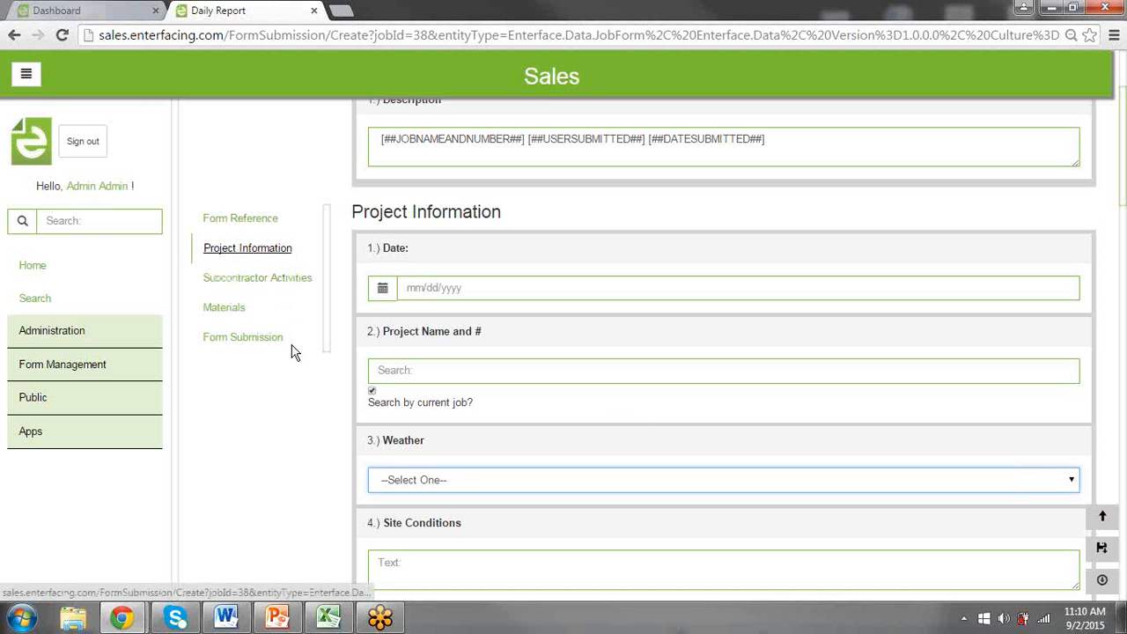
pyautogui.scroll(2, 737, 348)
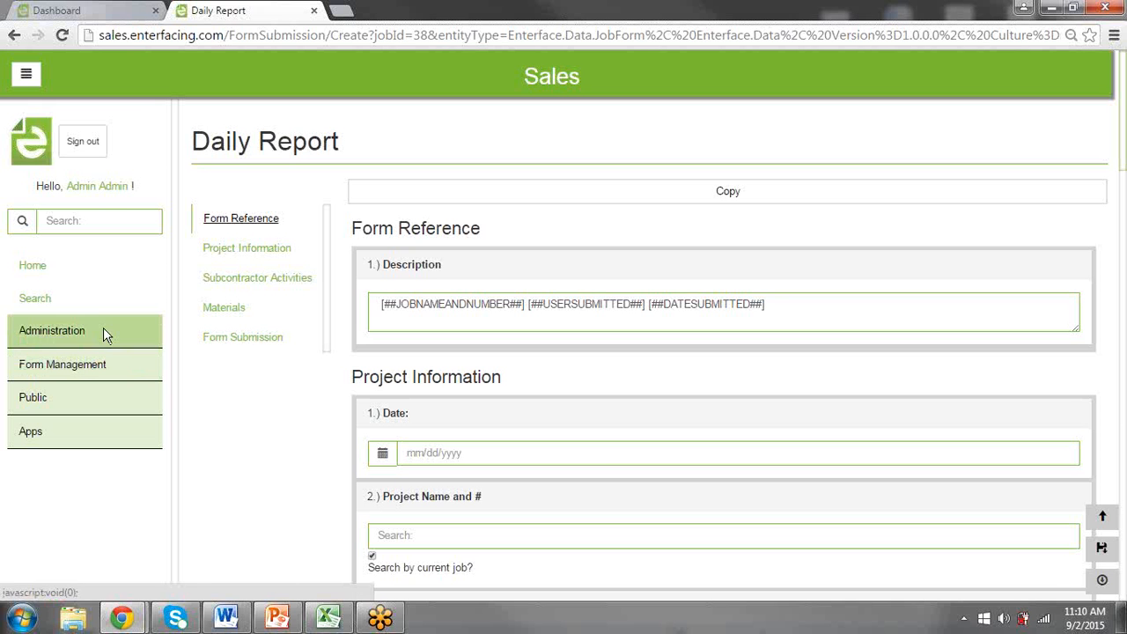
# - Go to the reporting search and load the saved search "QAQC Observations by Sub"
pyautogui.click(48, 301)
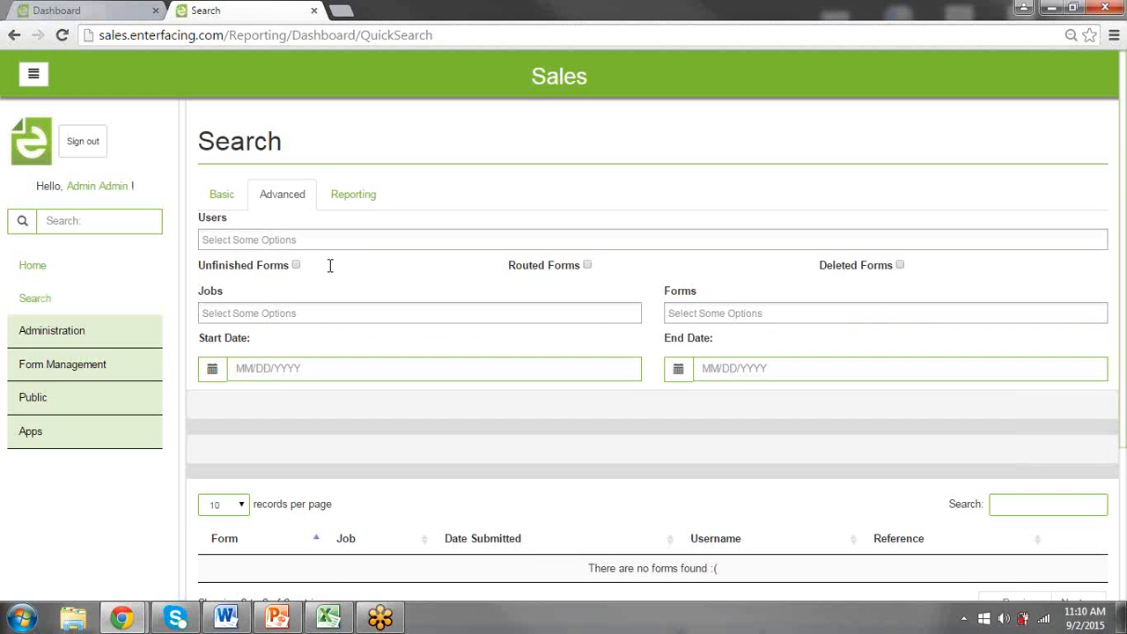
pyautogui.click(352, 191)
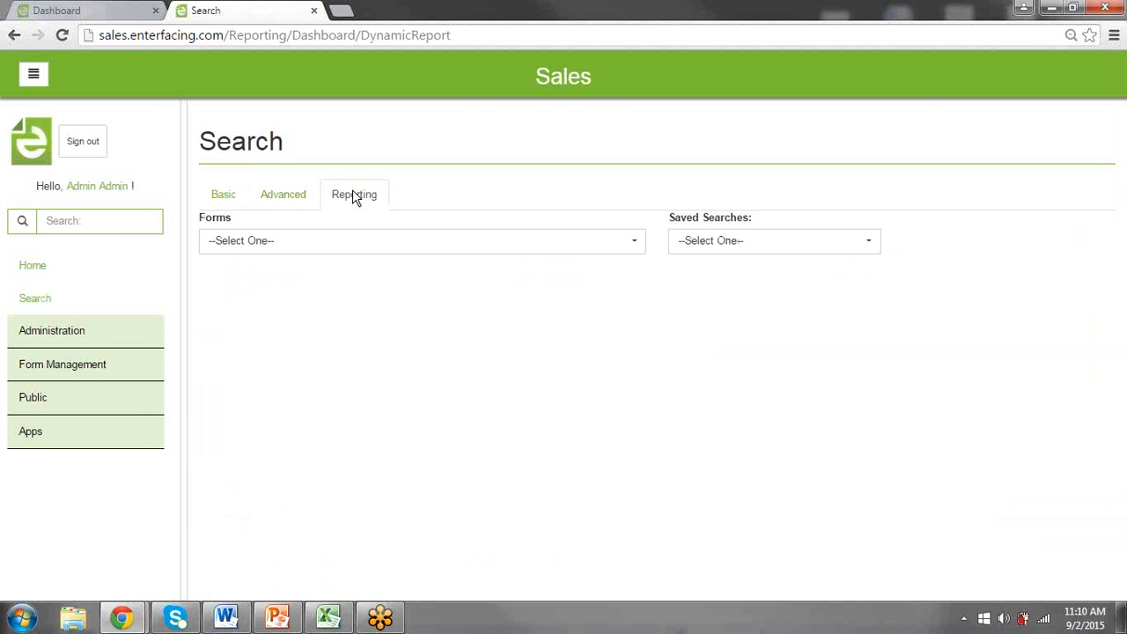
pyautogui.click(713, 254)
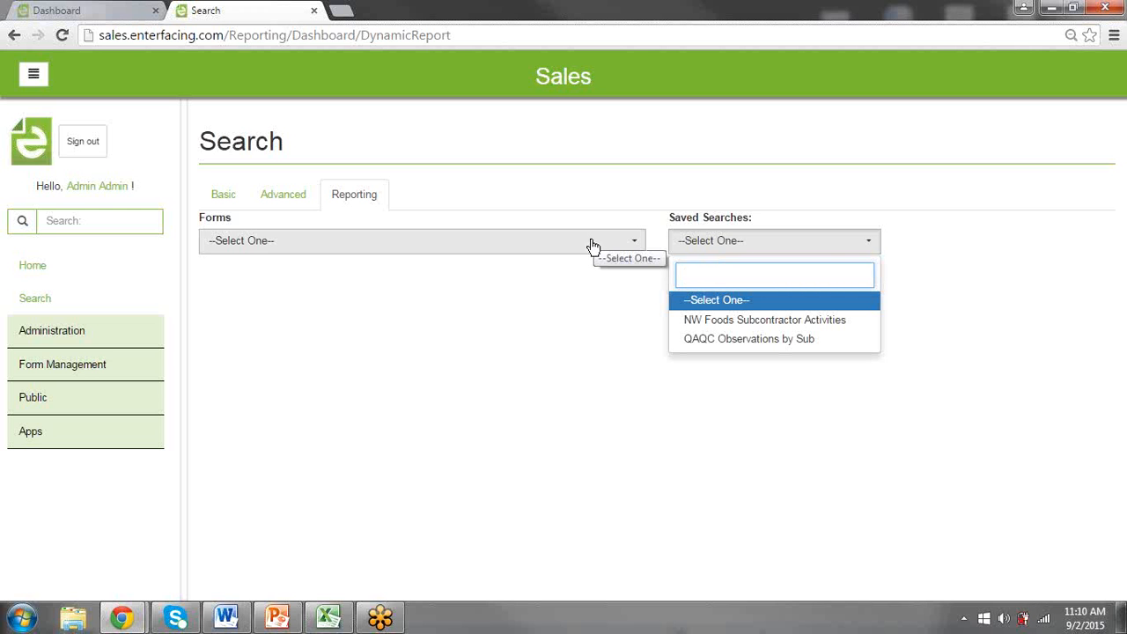
pyautogui.click(761, 343)
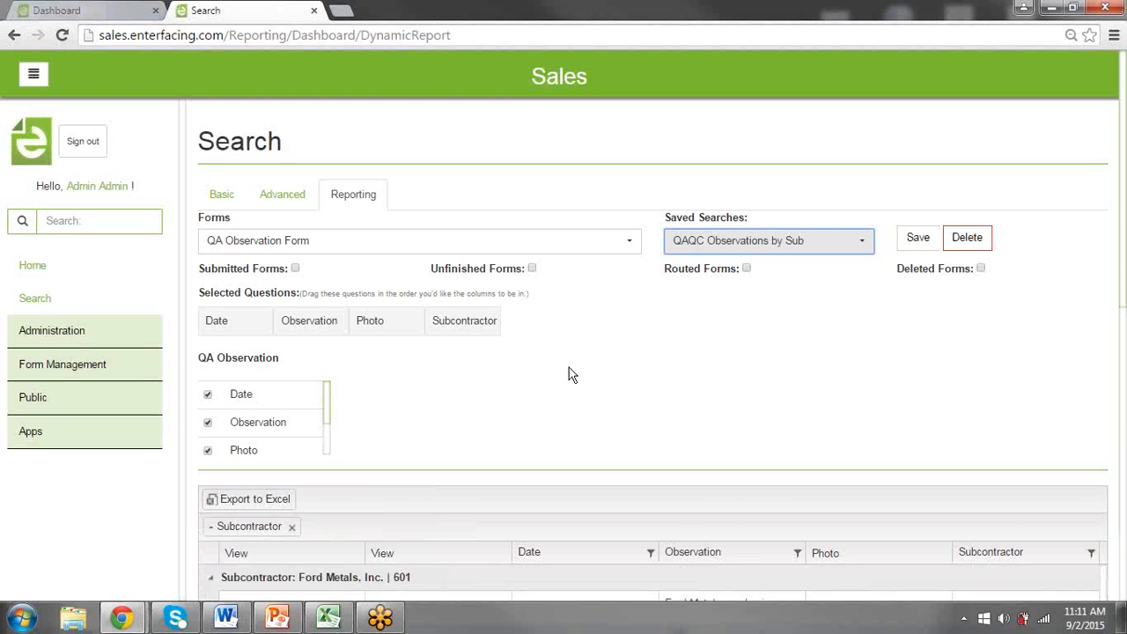
# - Open the first Ford Metals observation submission in the report and view its attached photo enlarged, then close the photo
pyautogui.scroll(-4, 572, 374)
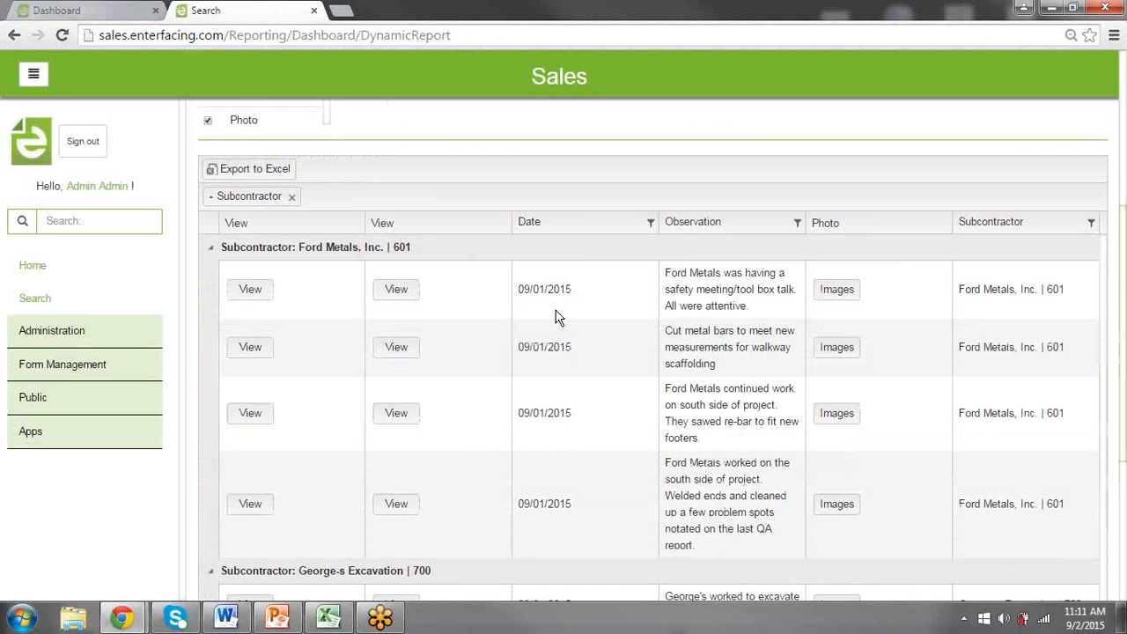
pyautogui.scroll(-2, 556, 315)
pyautogui.scroll(2, 555, 315)
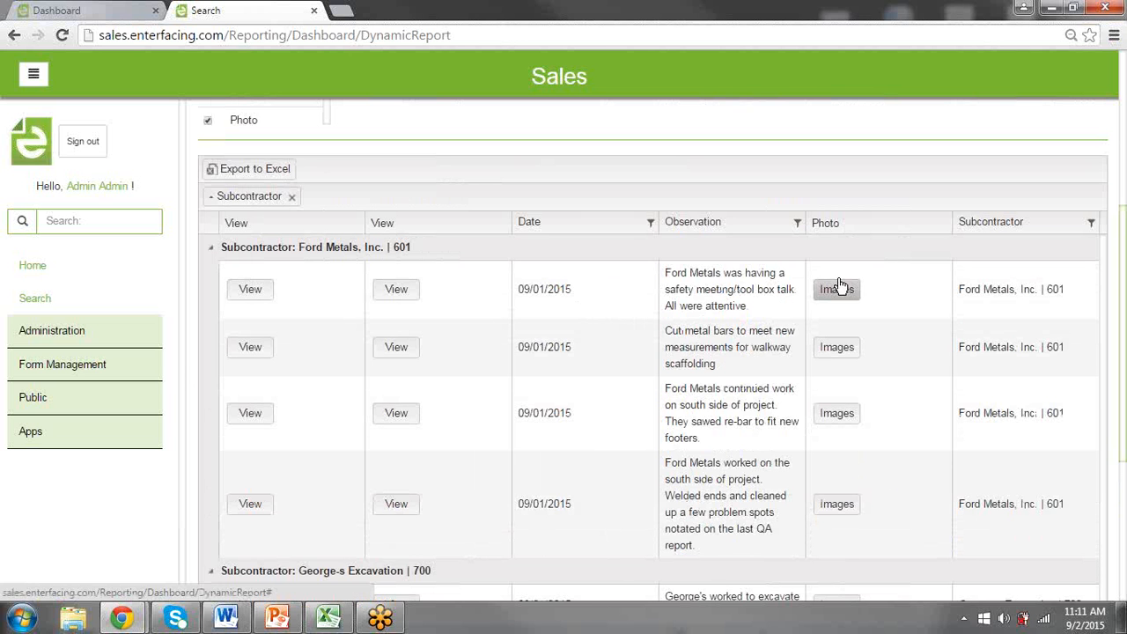
pyautogui.click(250, 289)
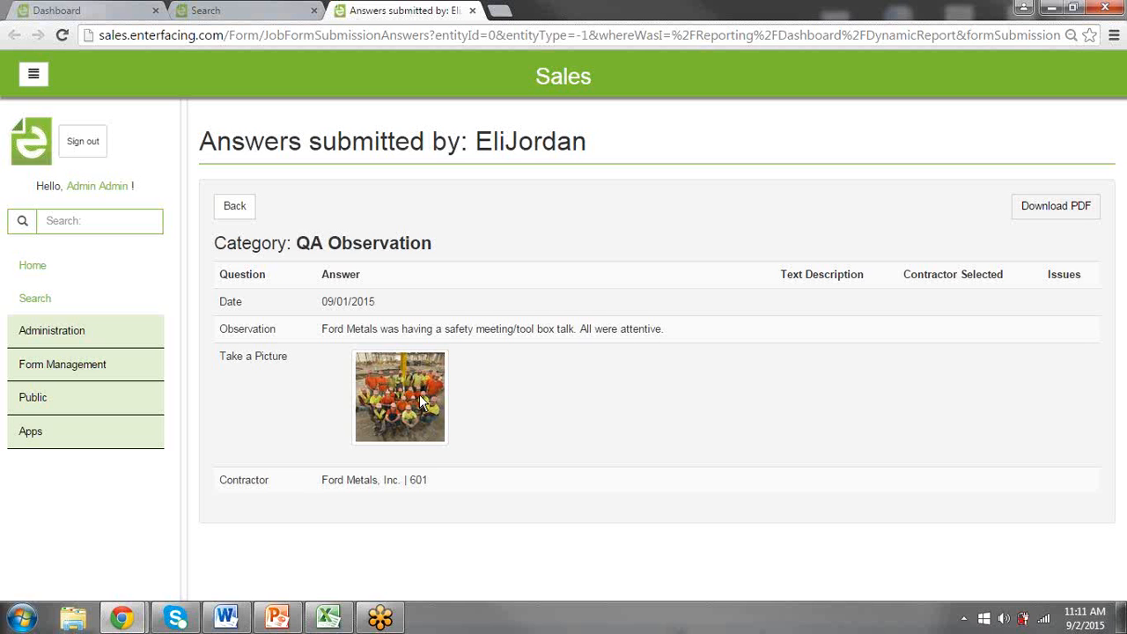
pyautogui.click(395, 415)
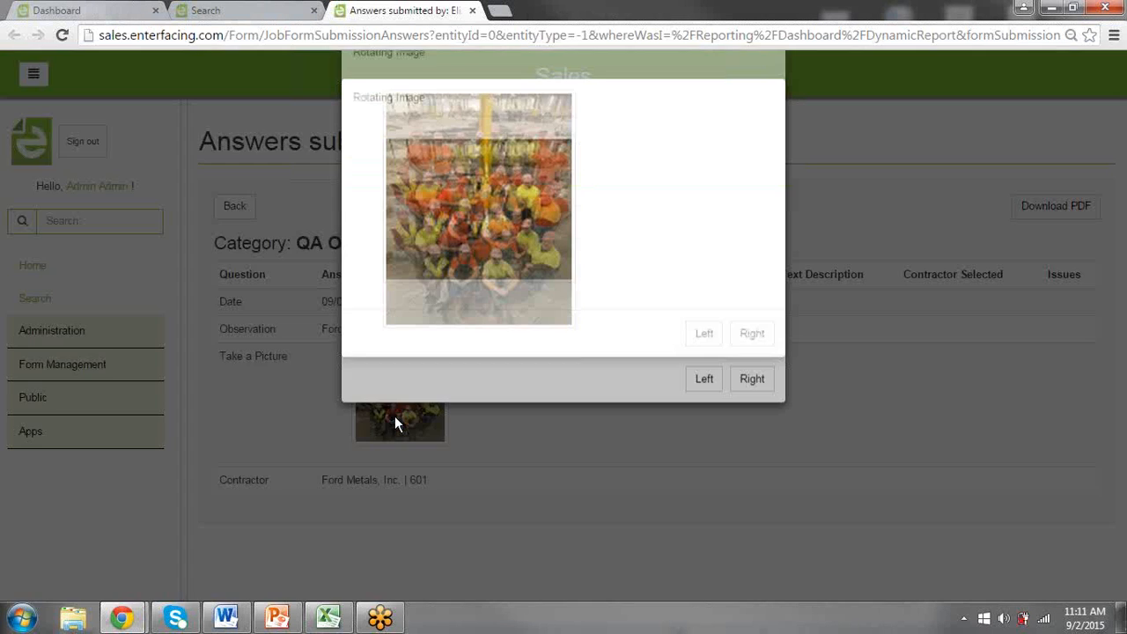
pyautogui.click(525, 286)
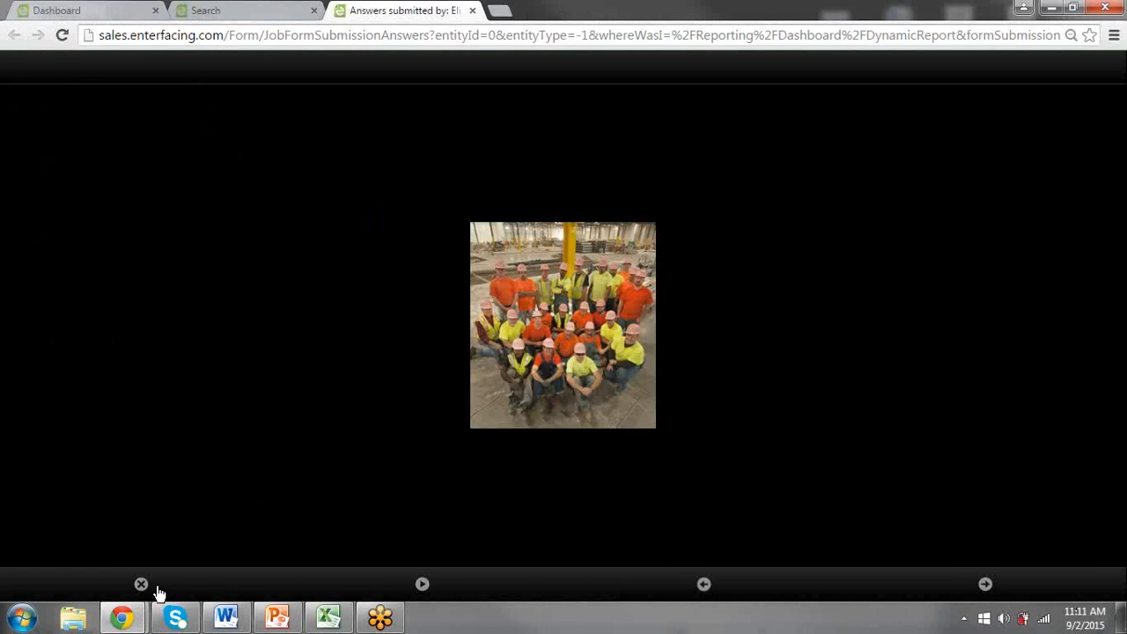
pyautogui.click(142, 584)
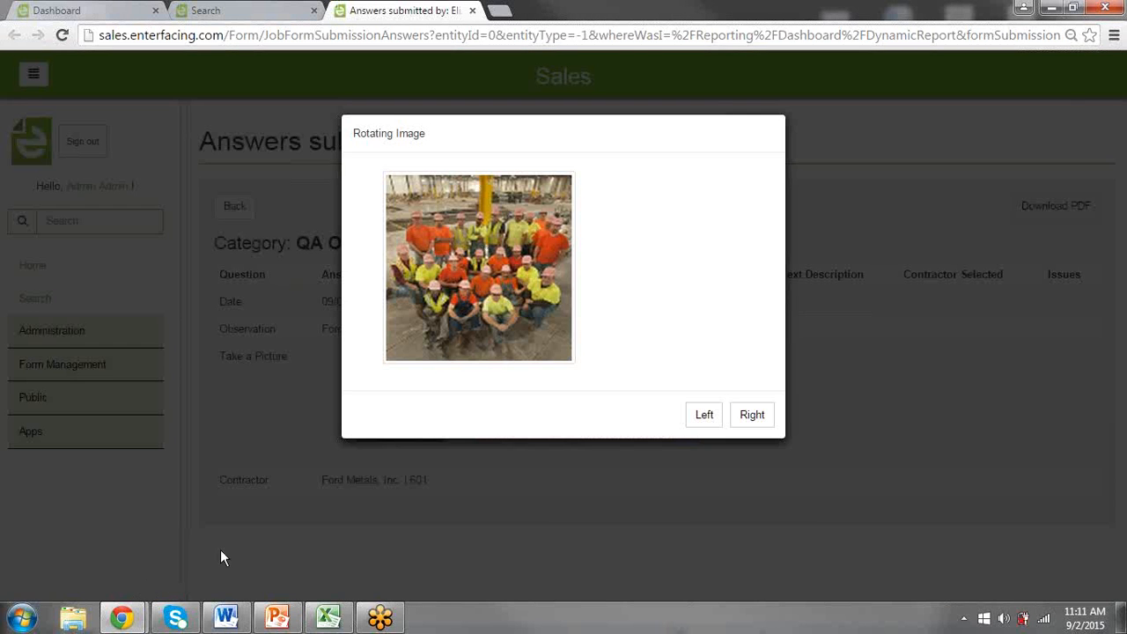
pyautogui.click(366, 504)
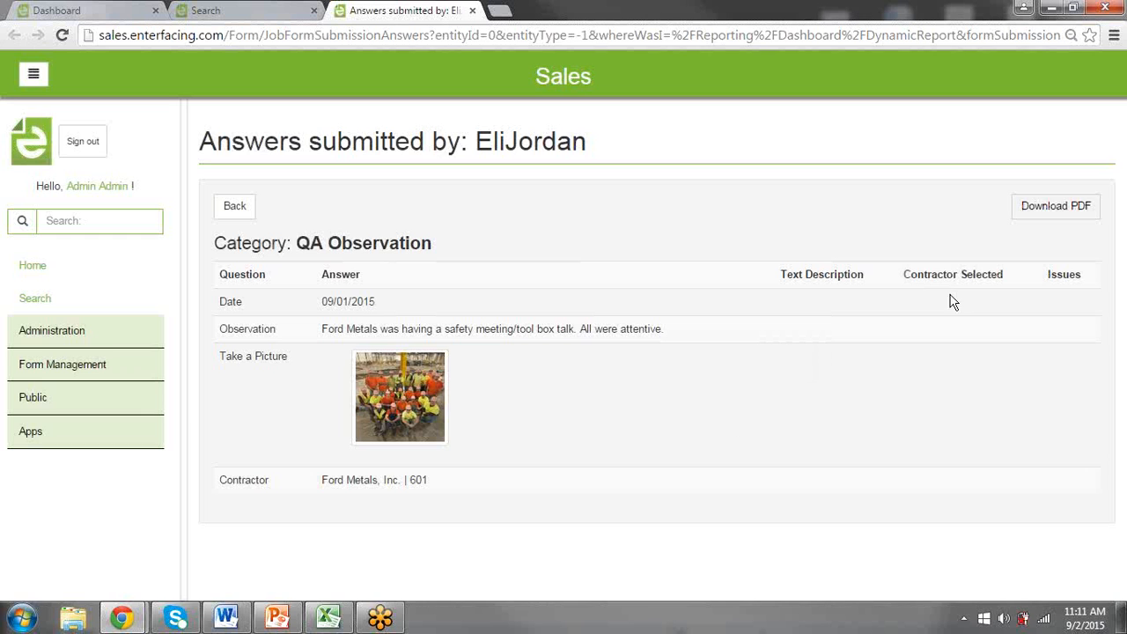
# - View the submission's PDF through to its Images page, close it, and look over the report rows grouped by subcontractor
pyautogui.click(1083, 211)
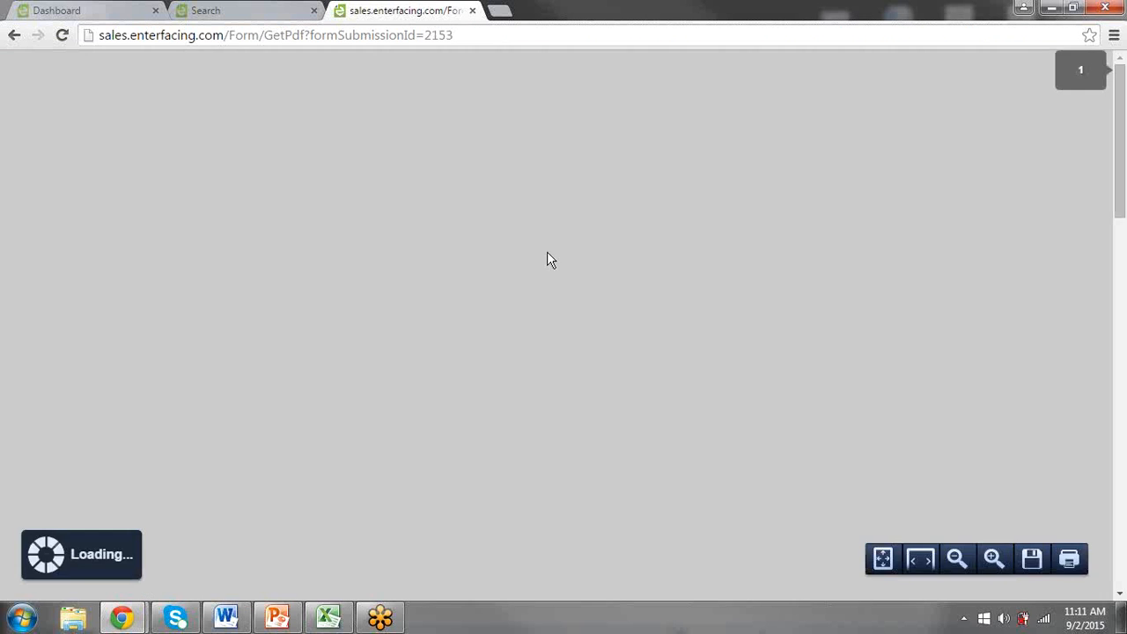
pyautogui.scroll(-8, 661, 407)
pyautogui.scroll(-3, 661, 411)
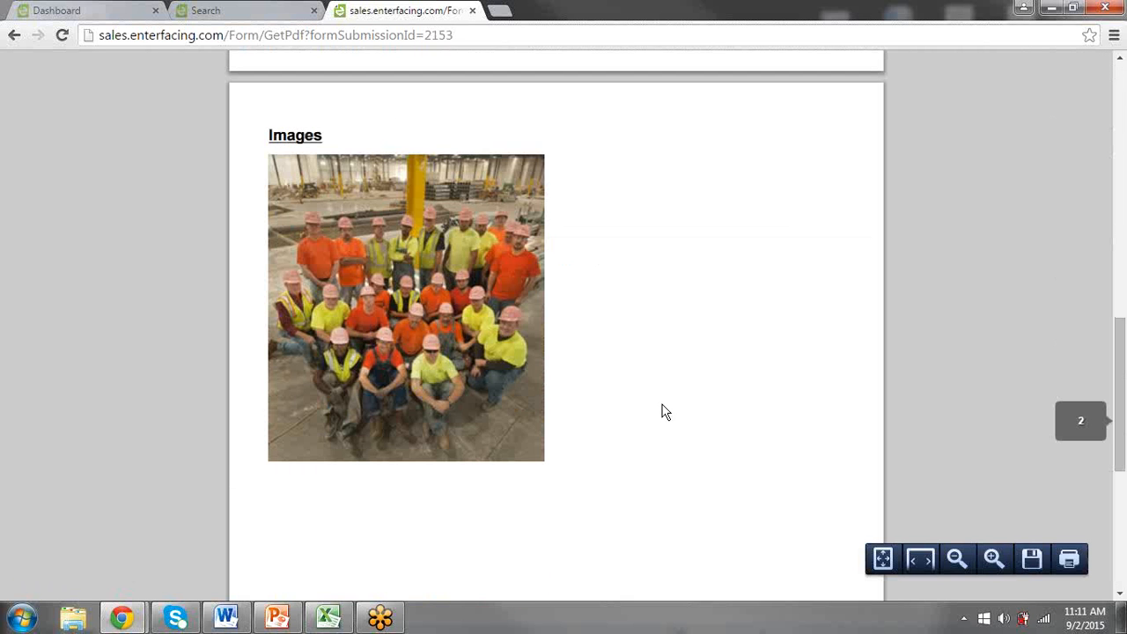
pyautogui.click(473, 10)
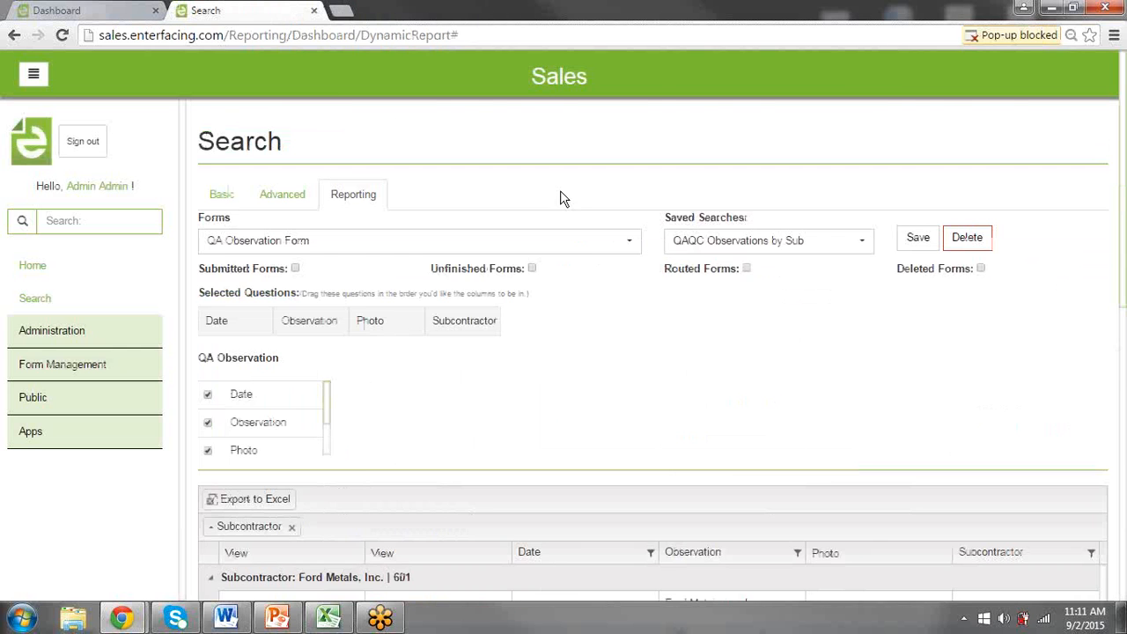
pyautogui.scroll(-4, 666, 385)
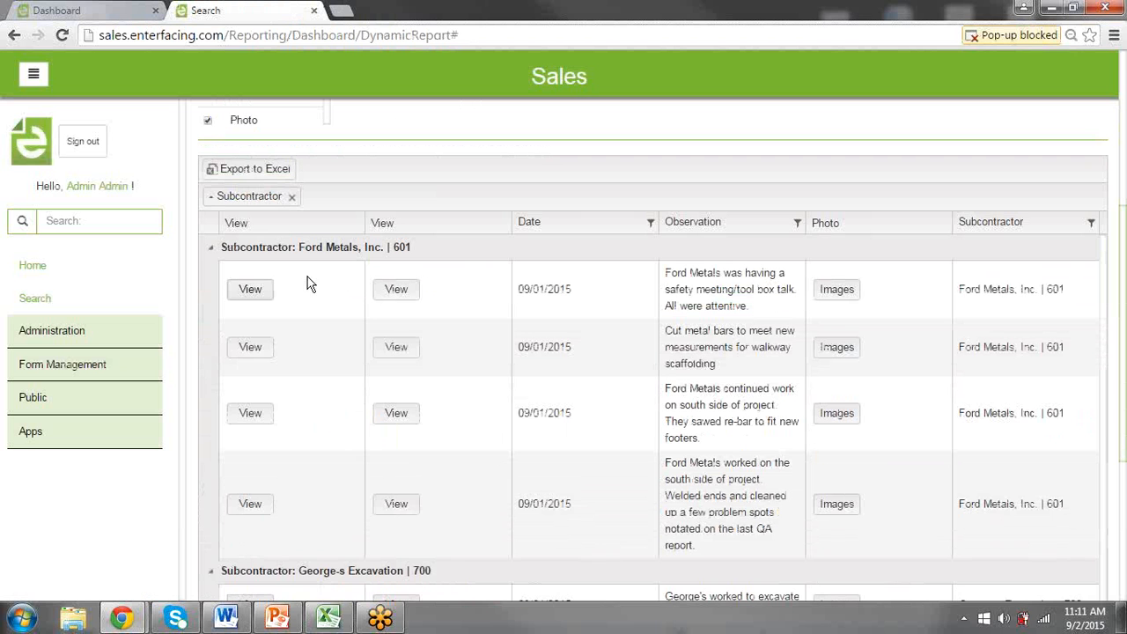
pyautogui.scroll(-2, 603, 350)
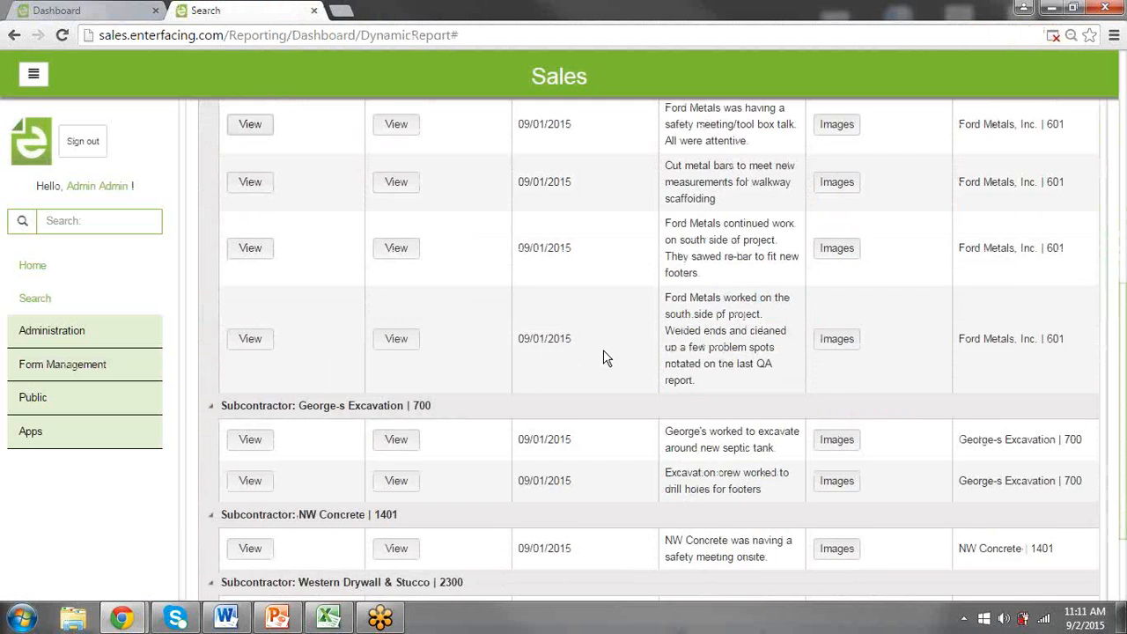
pyautogui.scroll(6, 603, 350)
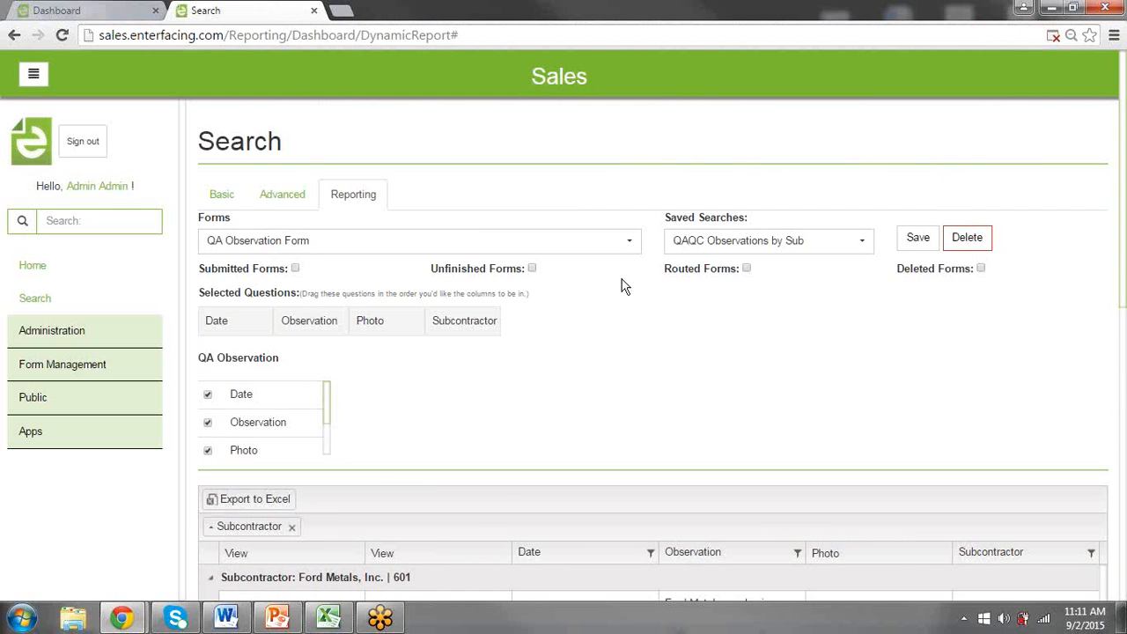
# - Start a fresh reporting search based on the Daily Report form
pyautogui.click(301, 199)
pyautogui.click(344, 204)
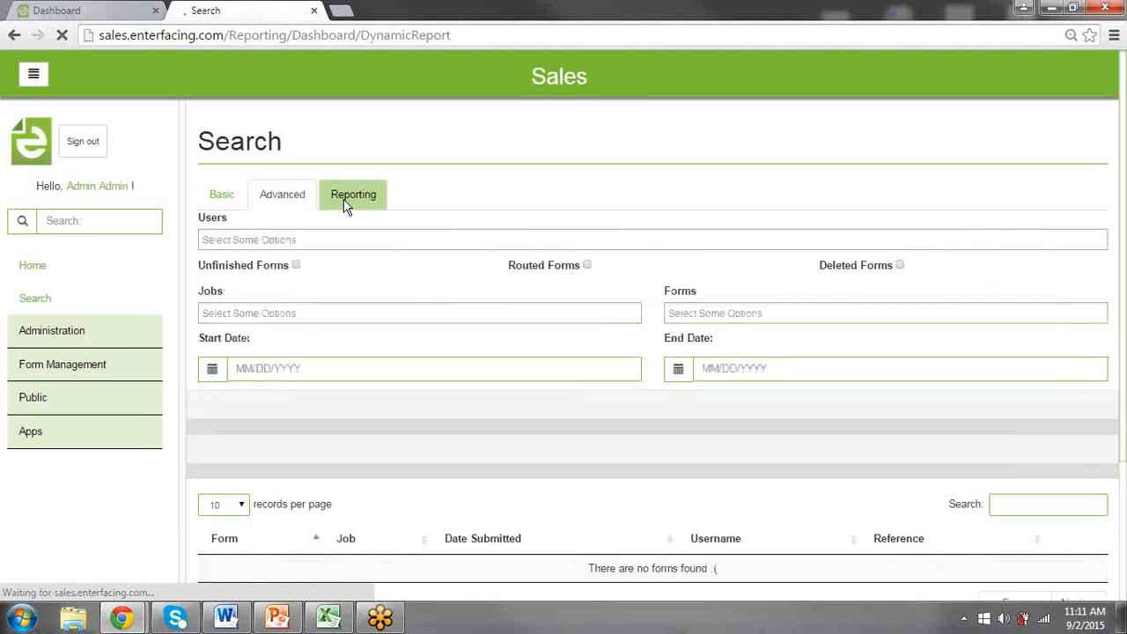
pyautogui.click(393, 255)
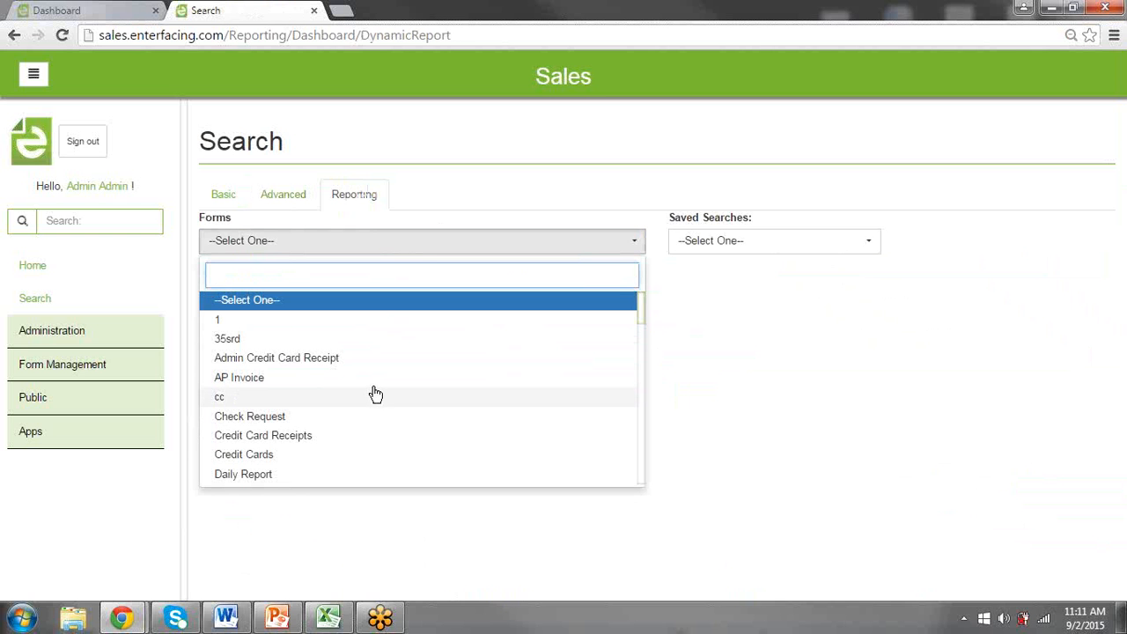
pyautogui.write('da')
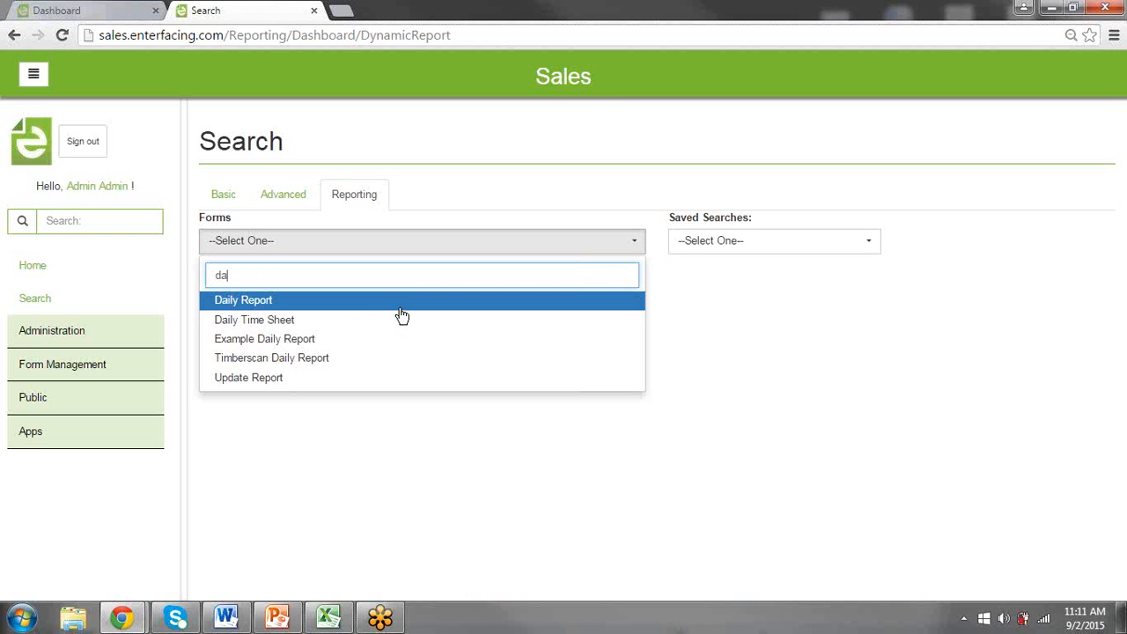
pyautogui.click(308, 310)
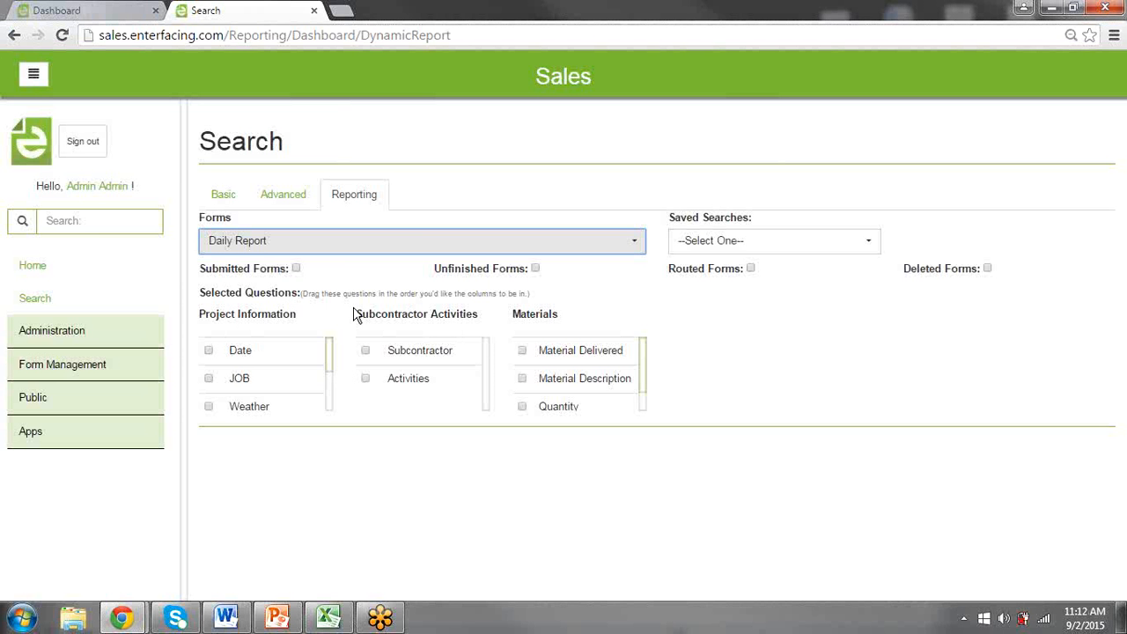
# - Include the Date, JOB, Weather, Site Conditions and Temperature questions from Project Information as report columns
pyautogui.click(208, 350)
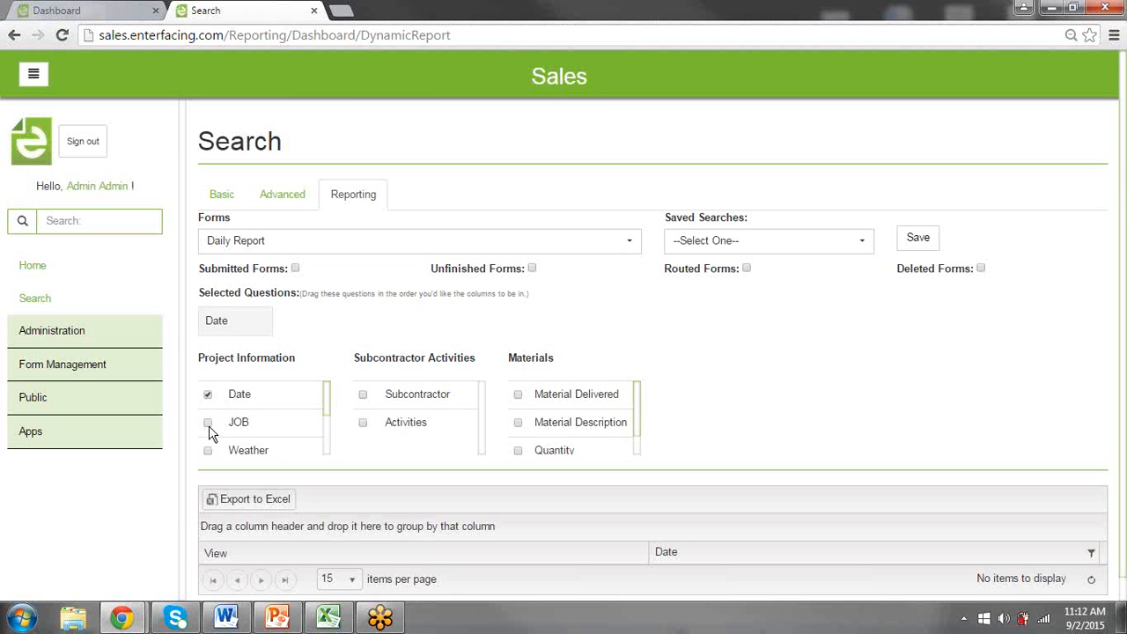
pyautogui.click(208, 424)
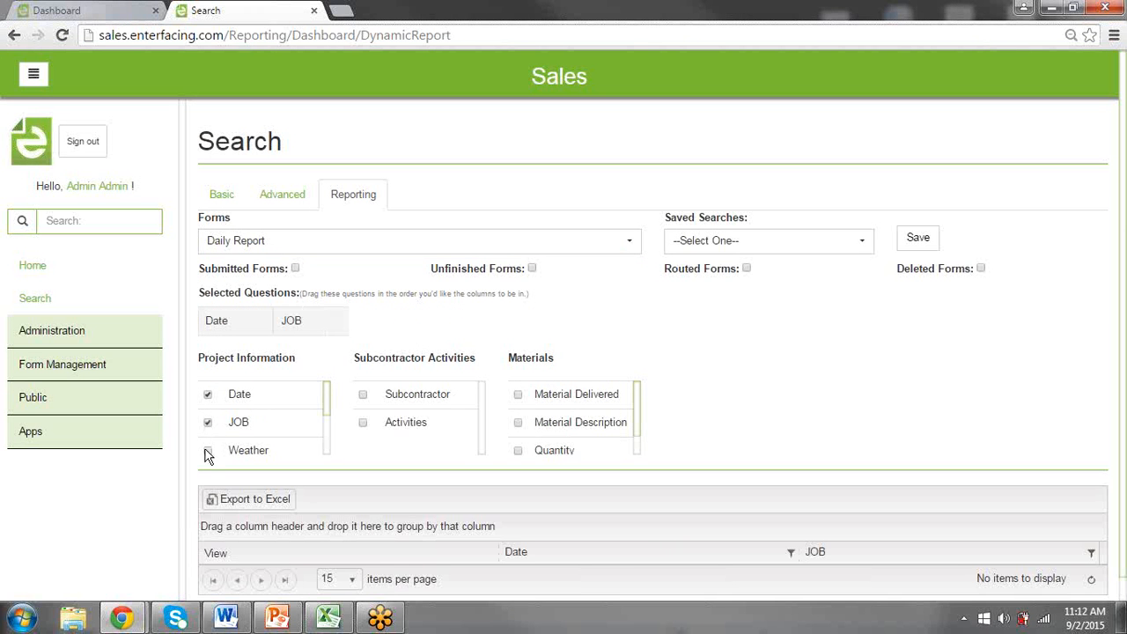
pyautogui.click(207, 452)
pyautogui.scroll(-2, 215, 410)
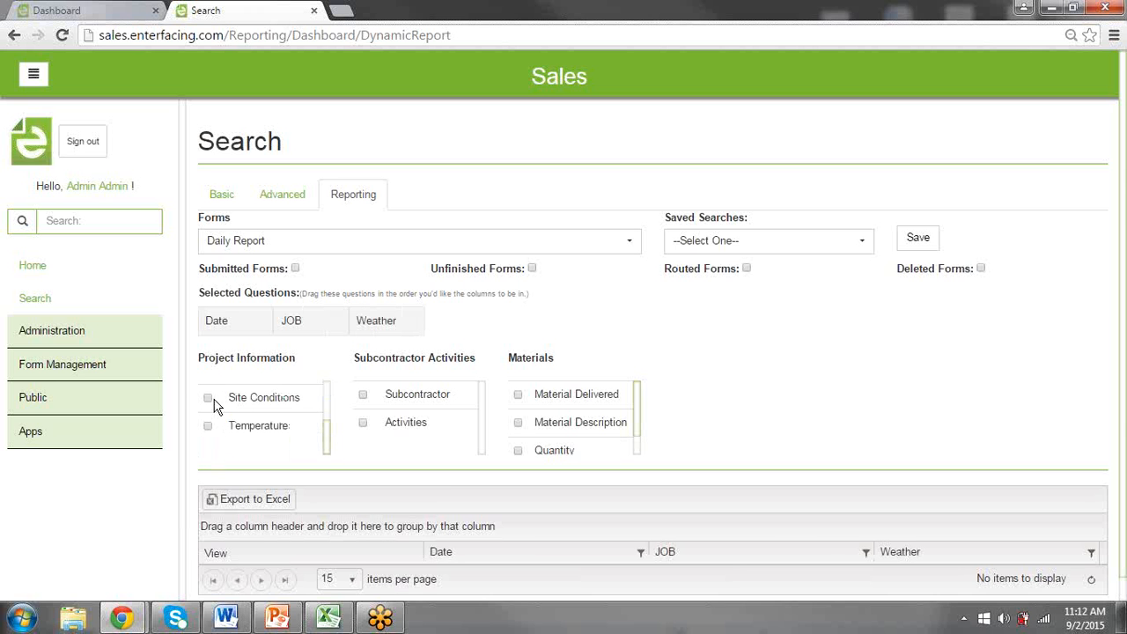
pyautogui.click(208, 398)
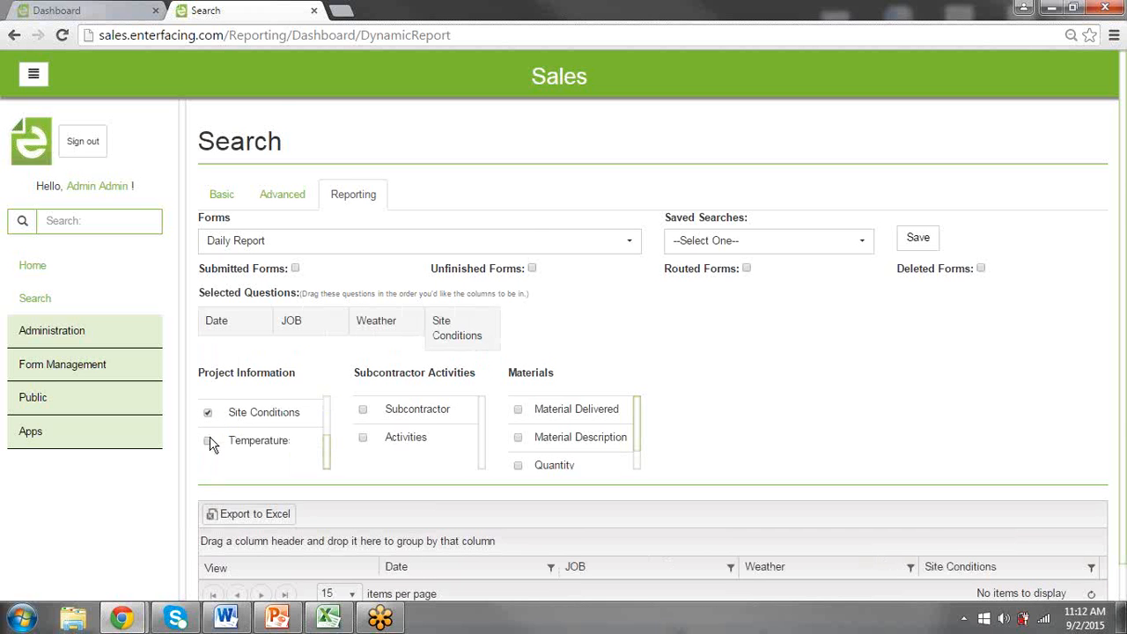
pyautogui.click(208, 441)
pyautogui.scroll(-1, 261, 428)
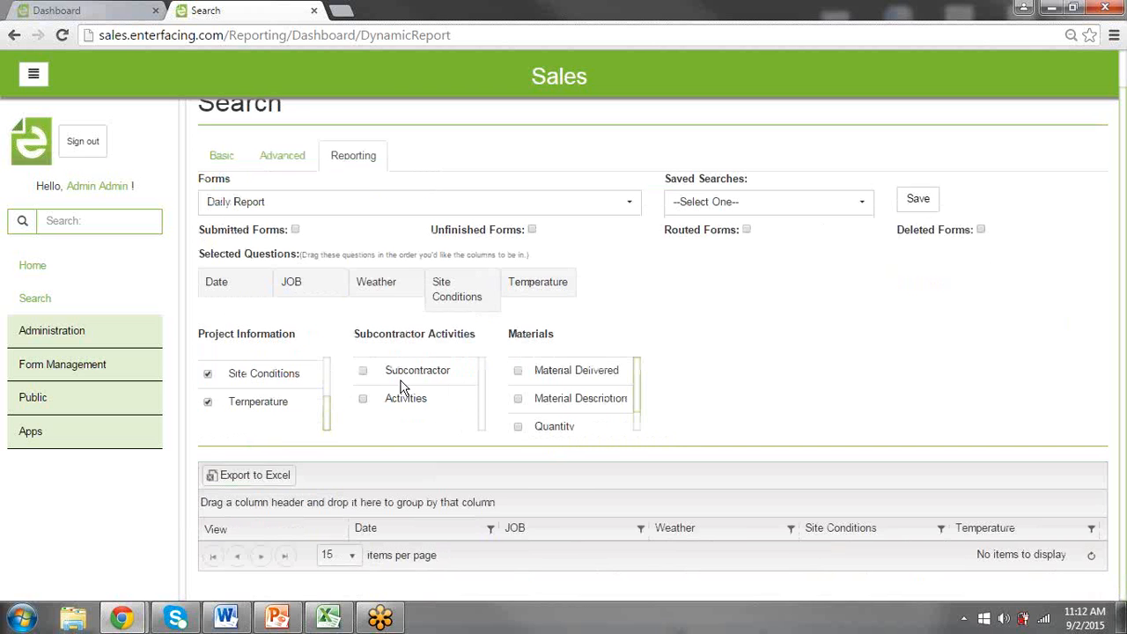
# - Add the Subcontractor and Activities questions to the report and try moving the Subcontractor column toward Activities
pyautogui.click(363, 371)
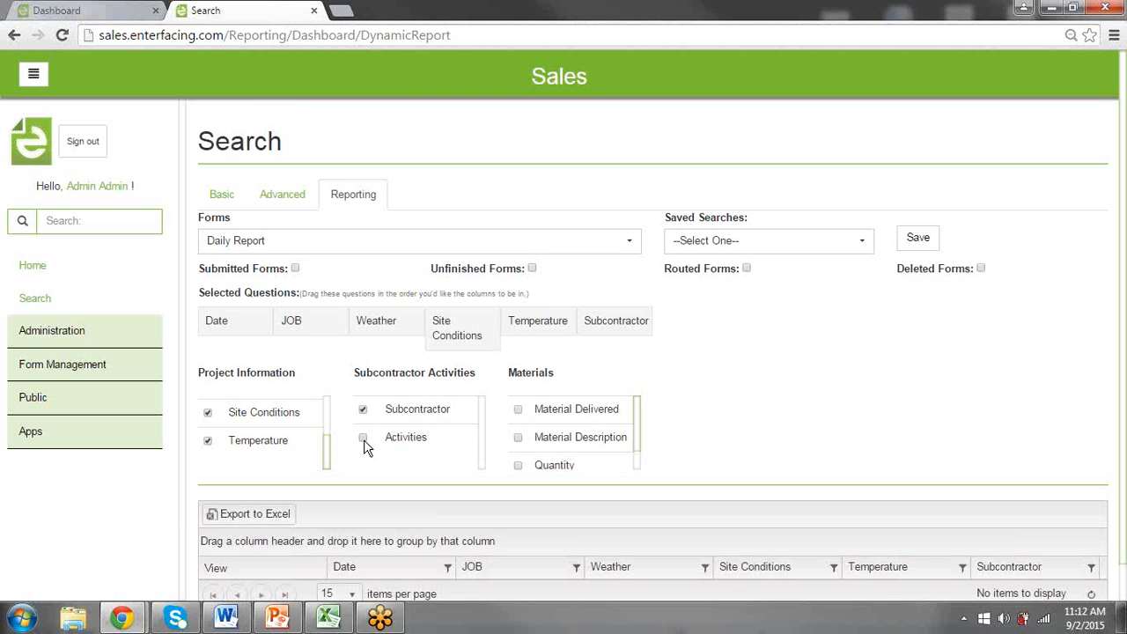
pyautogui.click(364, 438)
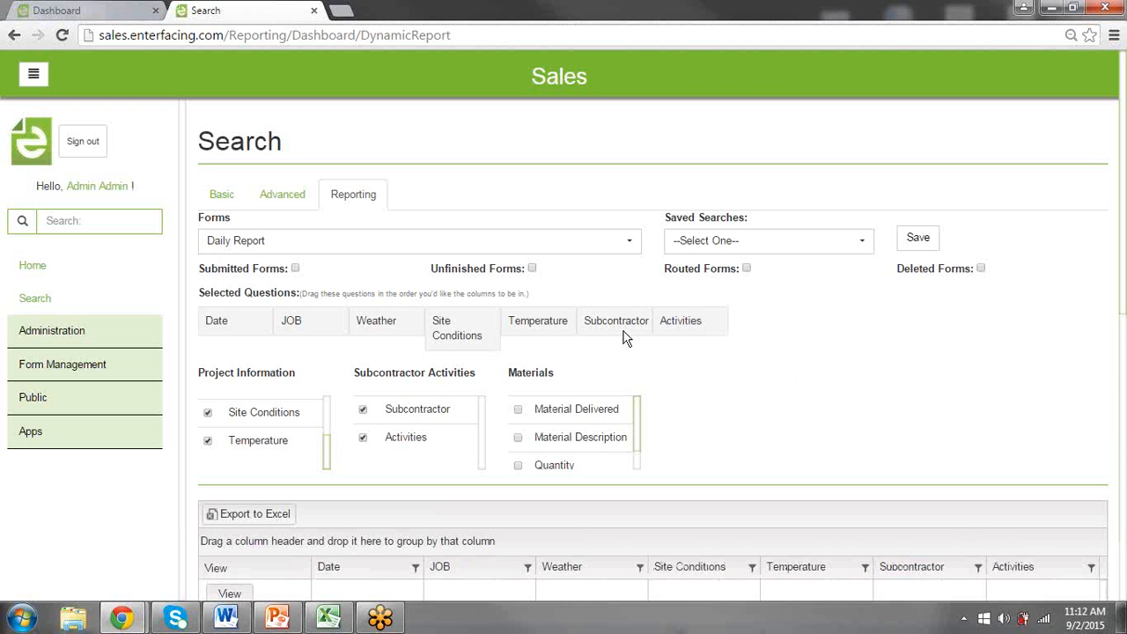
pyautogui.moveTo(596, 328); pyautogui.dragTo(659, 343)
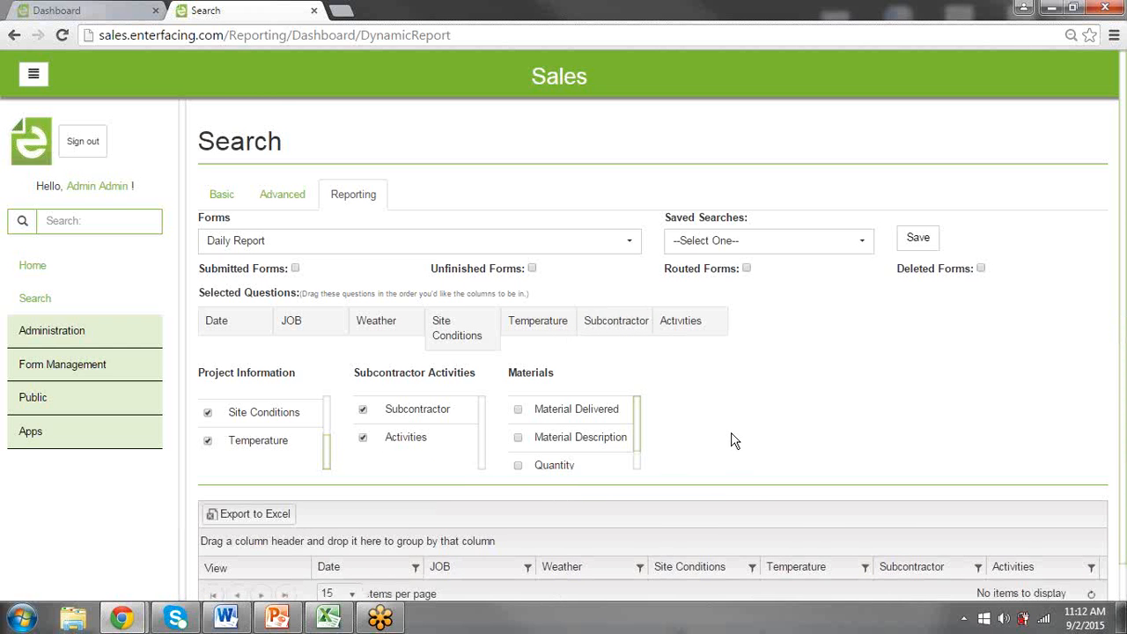
# - Sort the Daily Report results by the JOB column in descending order
pyautogui.scroll(-1, 733, 440)
pyautogui.scroll(-2, 267, 431)
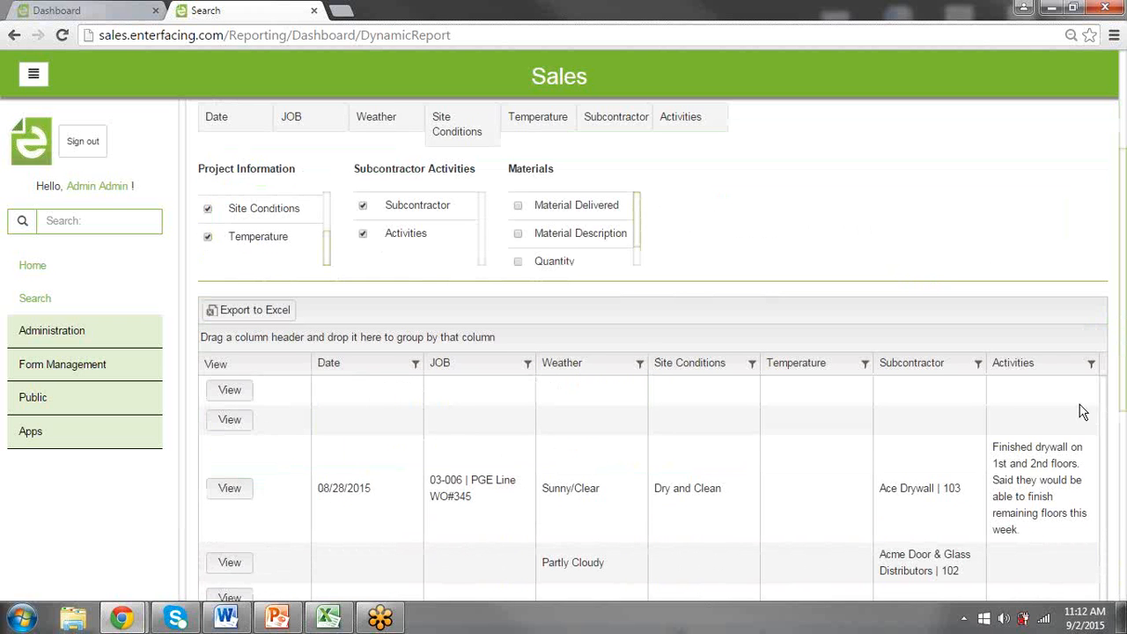
pyautogui.click(457, 373)
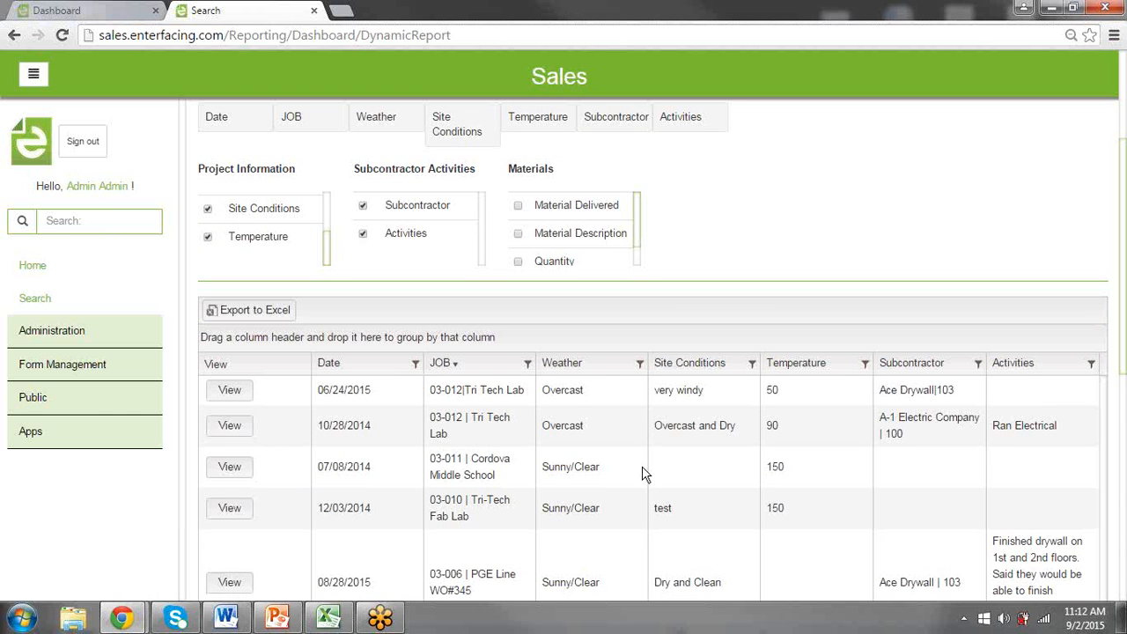
# - Filter the Daily Report results to rows whose JOB contains "tri"
pyautogui.click(528, 365)
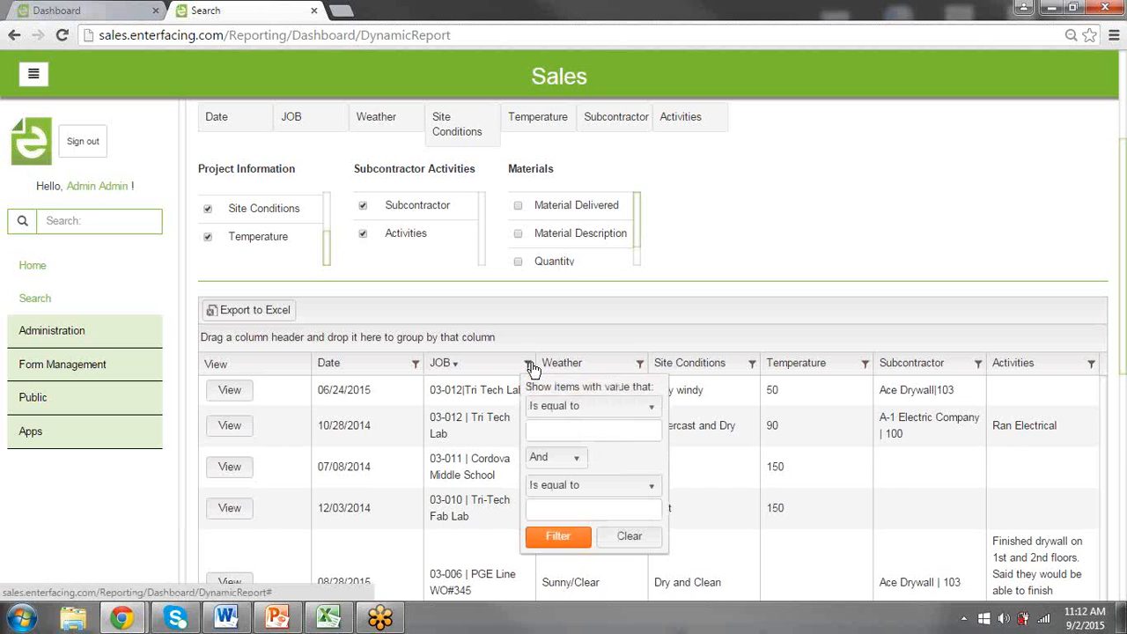
pyautogui.click(587, 409)
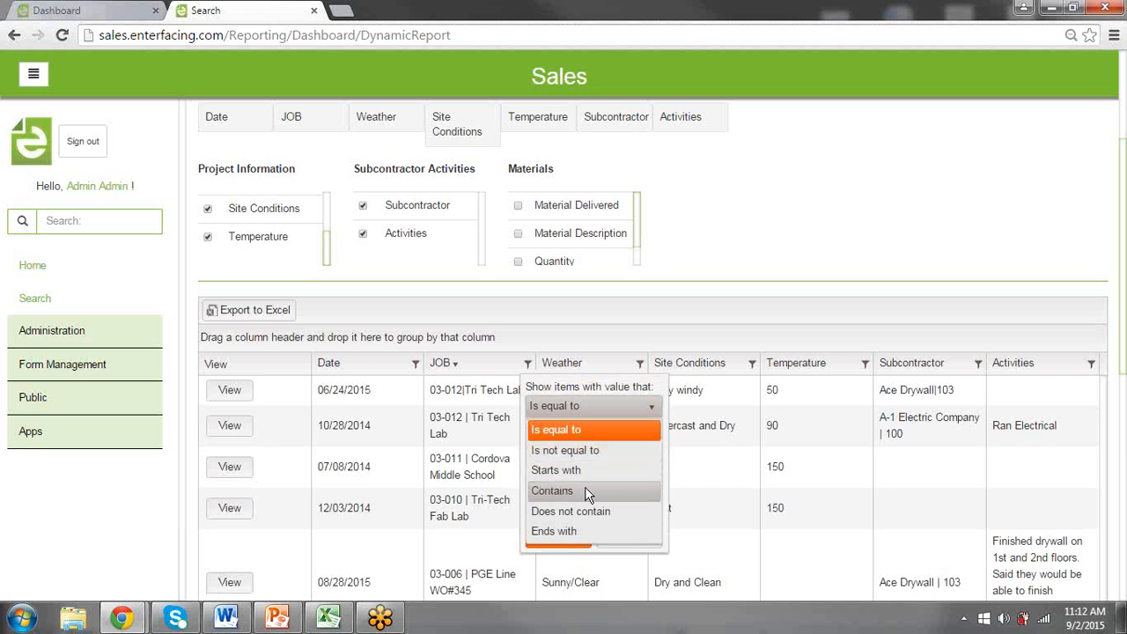
pyautogui.click(587, 491)
pyautogui.click(585, 431)
pyautogui.write('tri')
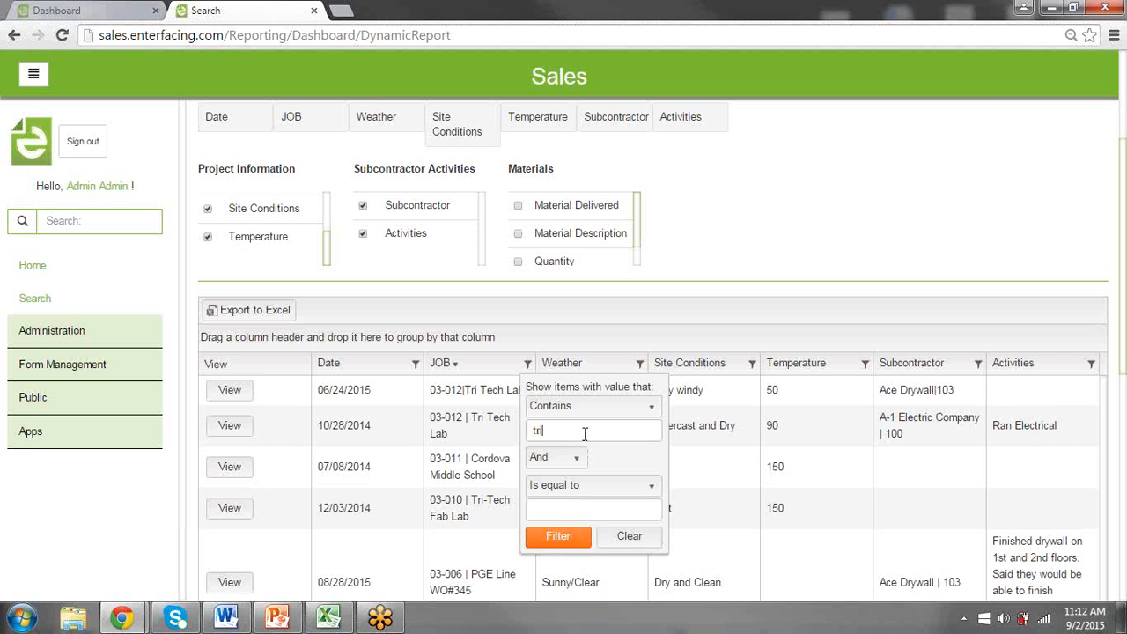
pyautogui.click(583, 539)
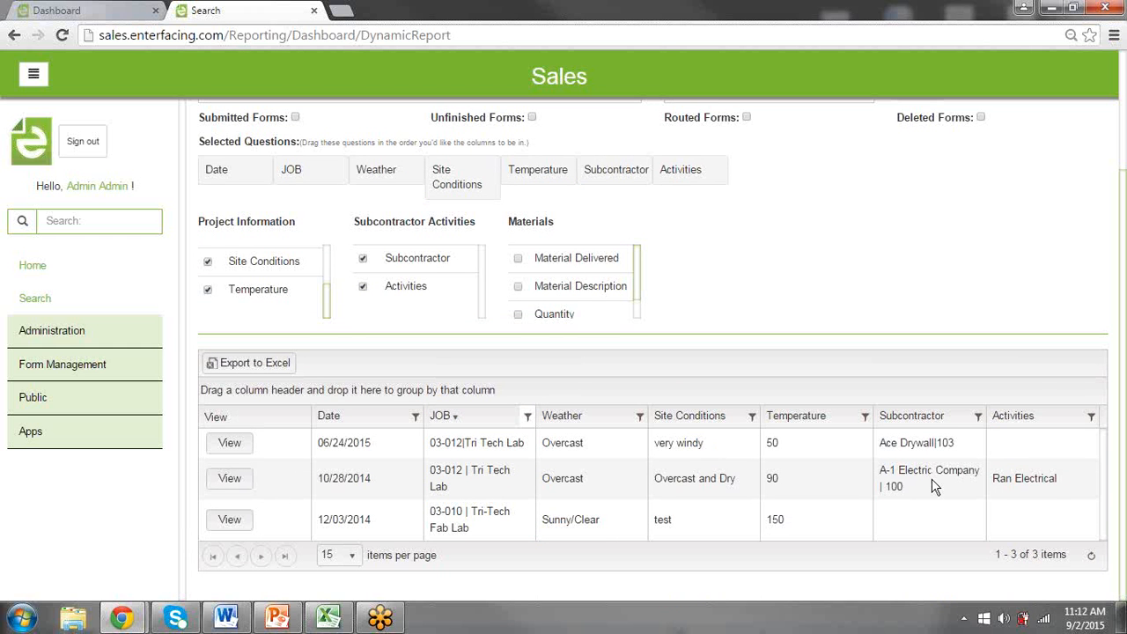
# - Remove the JOB sort and change the JOB filter to values containing "nw"
pyautogui.click(458, 423)
pyautogui.click(527, 415)
pyautogui.write('nw')
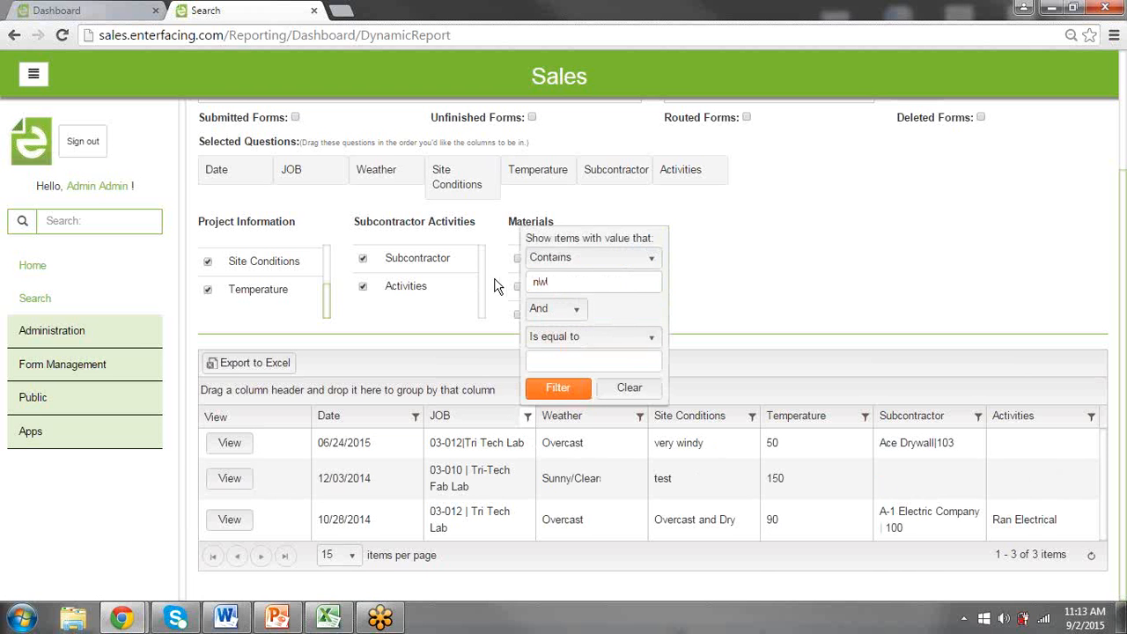
pyautogui.click(552, 388)
pyautogui.scroll(-3, 616, 402)
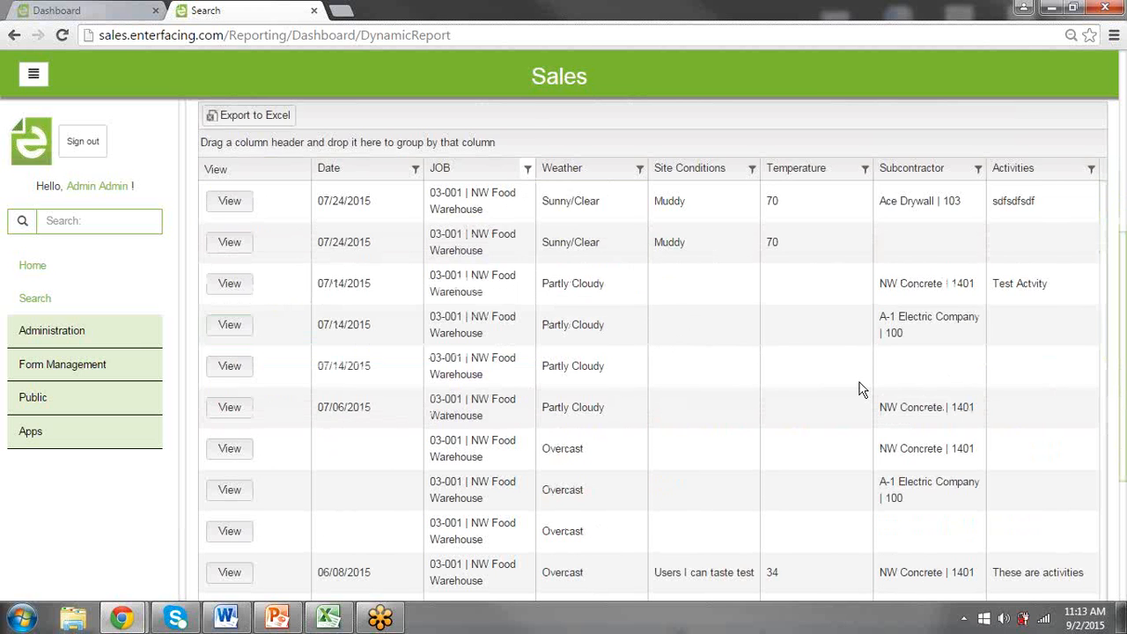
pyautogui.scroll(1, 860, 390)
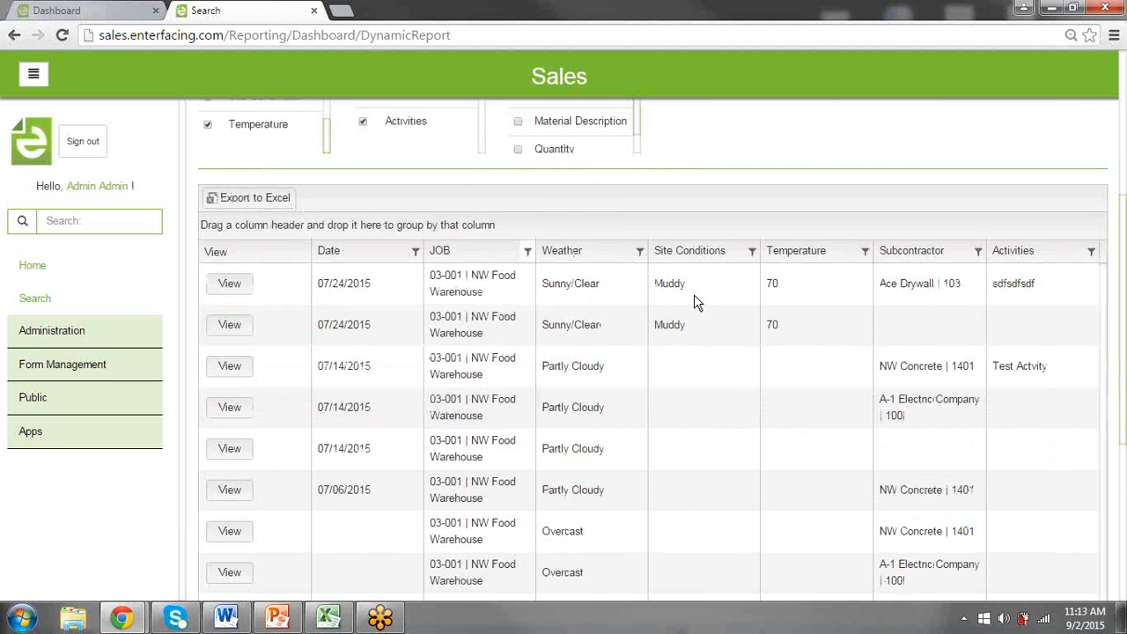
# - Group the filtered results by Weather and show all items on one page
pyautogui.moveTo(566, 252); pyautogui.dragTo(535, 222)
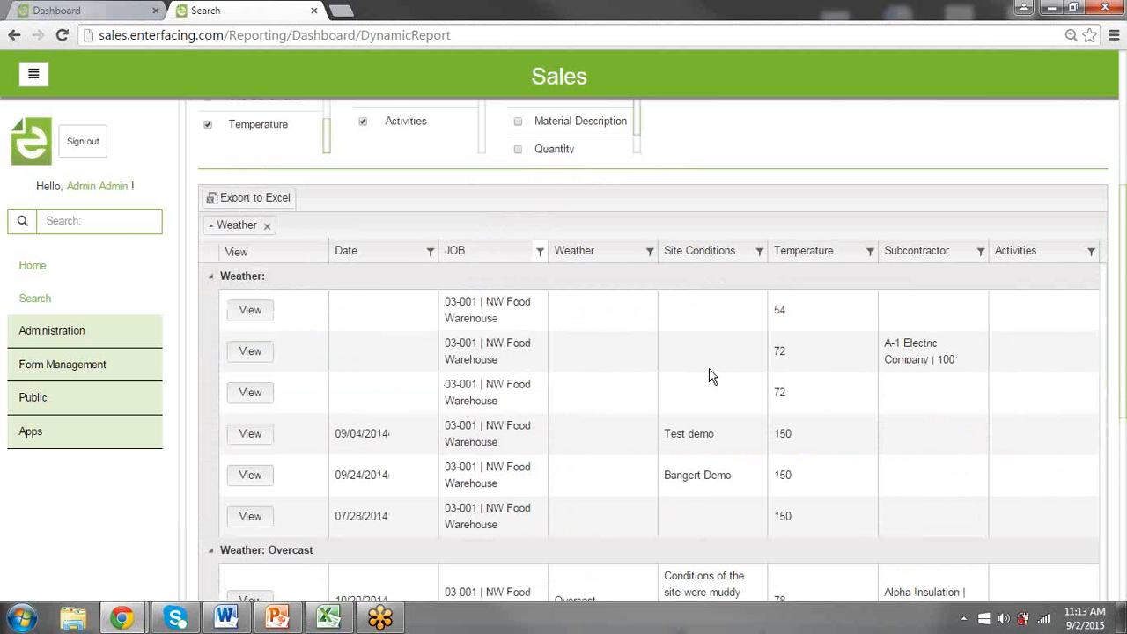
pyautogui.scroll(-5, 370, 415)
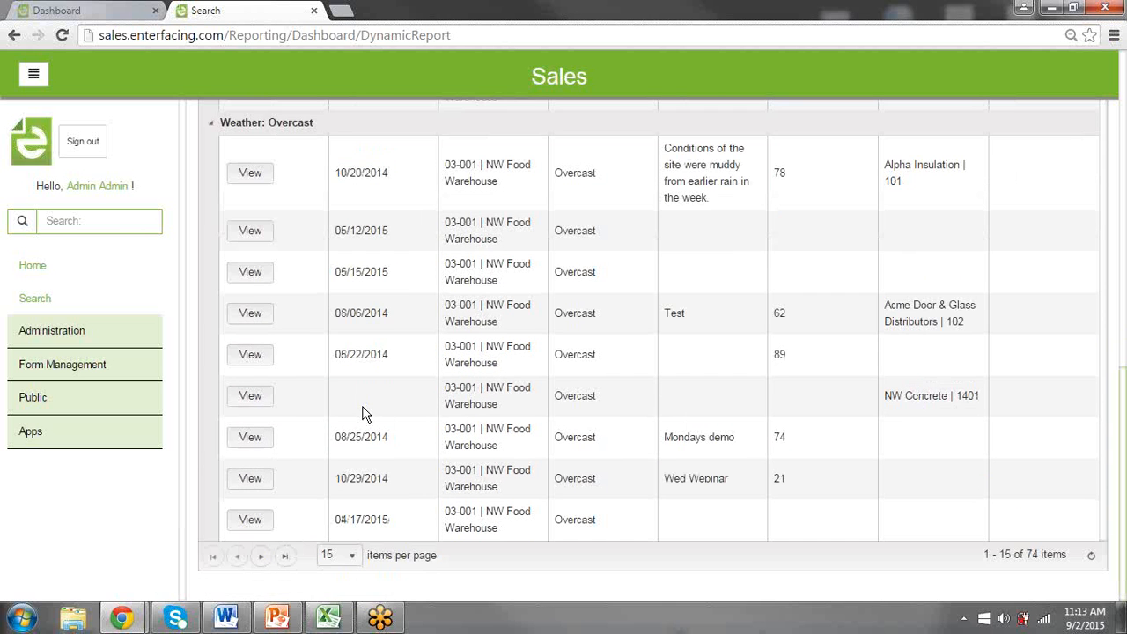
pyautogui.click(342, 555)
pyautogui.click(329, 511)
# - Examine the report rows within each Weather group, from the ungraded blank group through Sunny/Clear
pyautogui.scroll(-4, 601, 343)
pyautogui.scroll(-2, 598, 343)
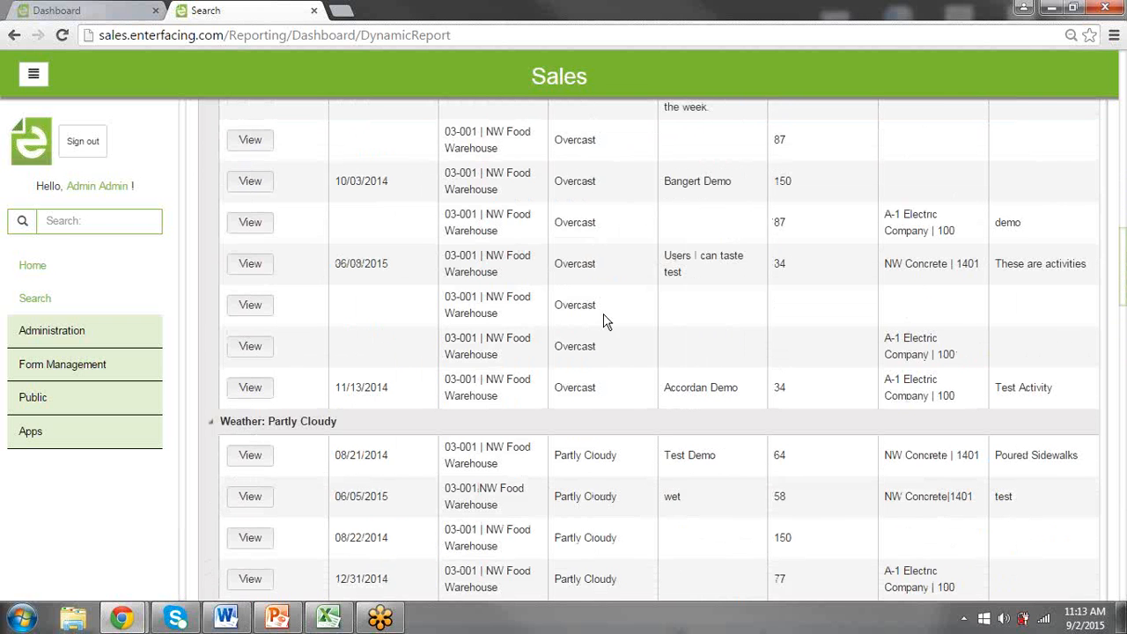
pyautogui.scroll(-2, 596, 333)
pyautogui.scroll(-1, 559, 347)
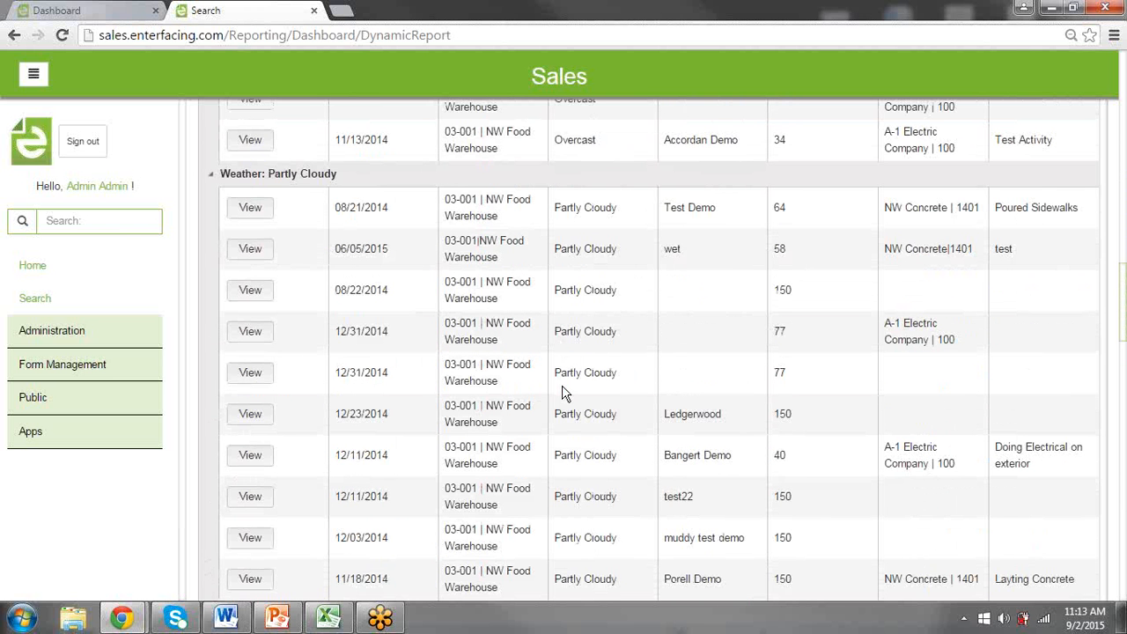
pyautogui.scroll(-9, 564, 390)
pyautogui.scroll(-10, 563, 392)
pyautogui.scroll(2, 564, 394)
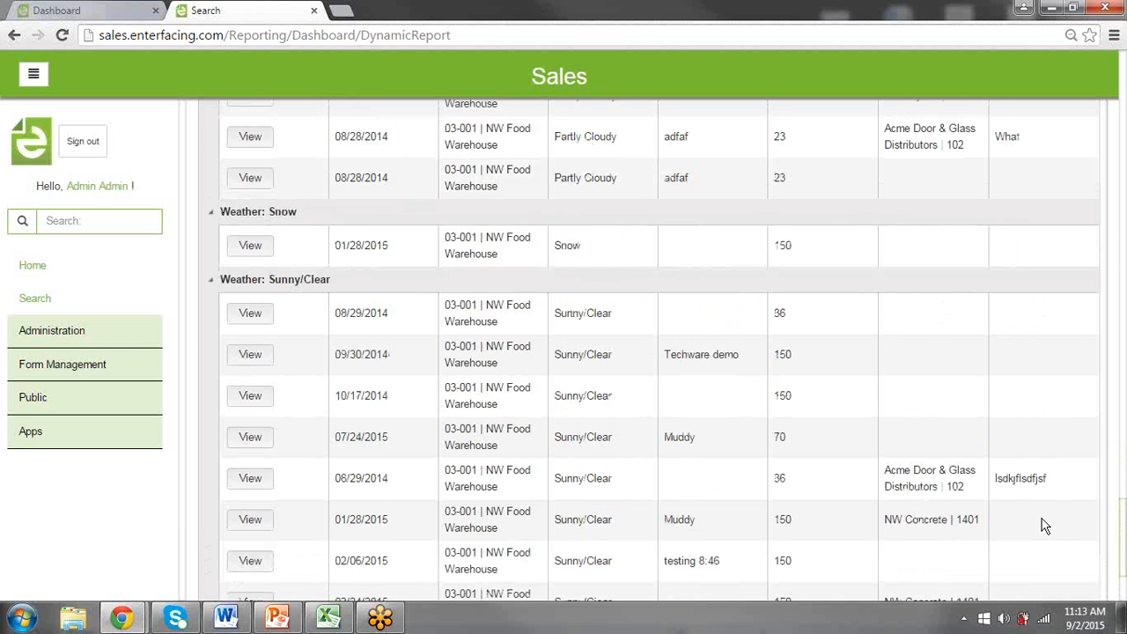
pyautogui.scroll(-2, 1042, 525)
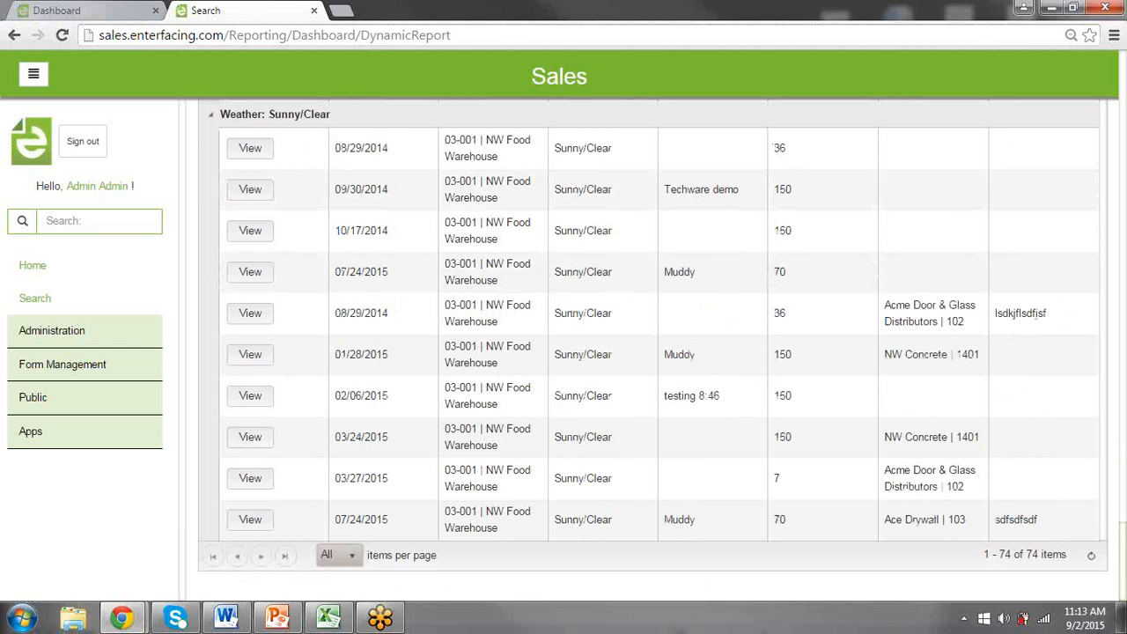
pyautogui.moveTo(1122, 533); pyautogui.dragTo(1115, 118)
pyautogui.scroll(1, 605, 343)
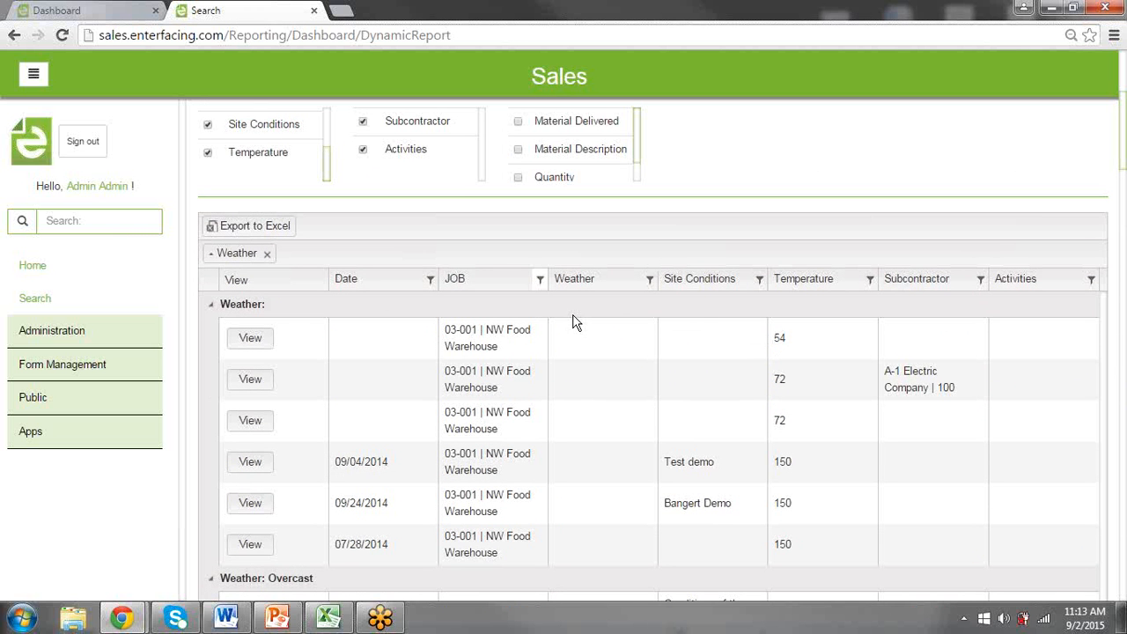
# - Sort the grouped results by Temperature in ascending order and view the comparison operators available for filtering Temperature
pyautogui.click(909, 283)
pyautogui.moveTo(817, 284); pyautogui.dragTo(846, 285)
pyautogui.click(850, 286)
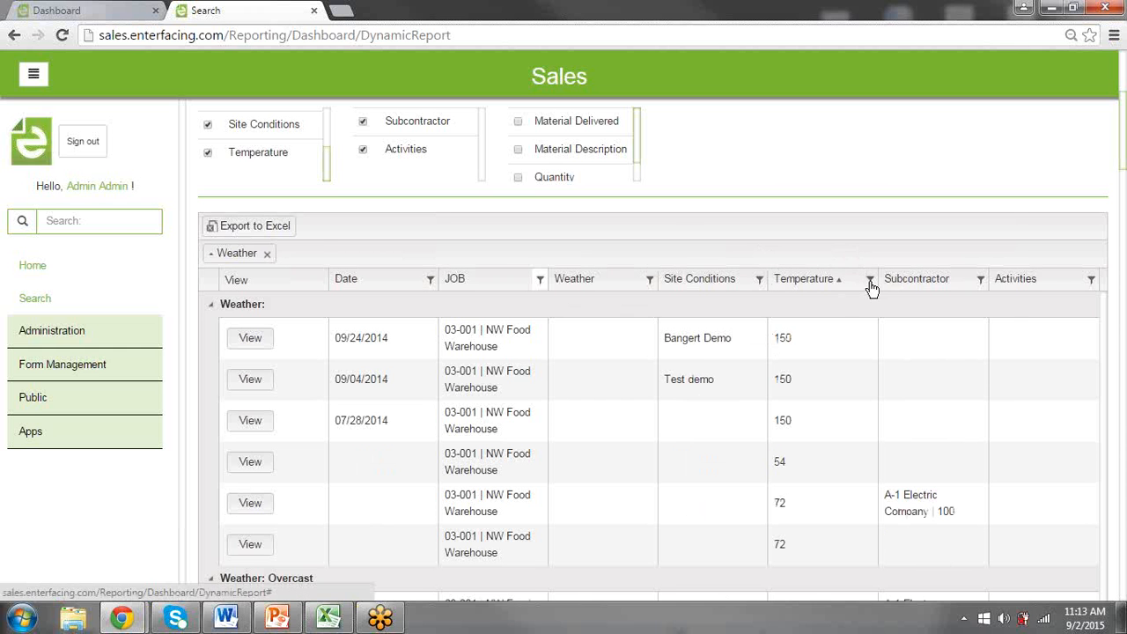
pyautogui.click(870, 281)
pyautogui.click(888, 321)
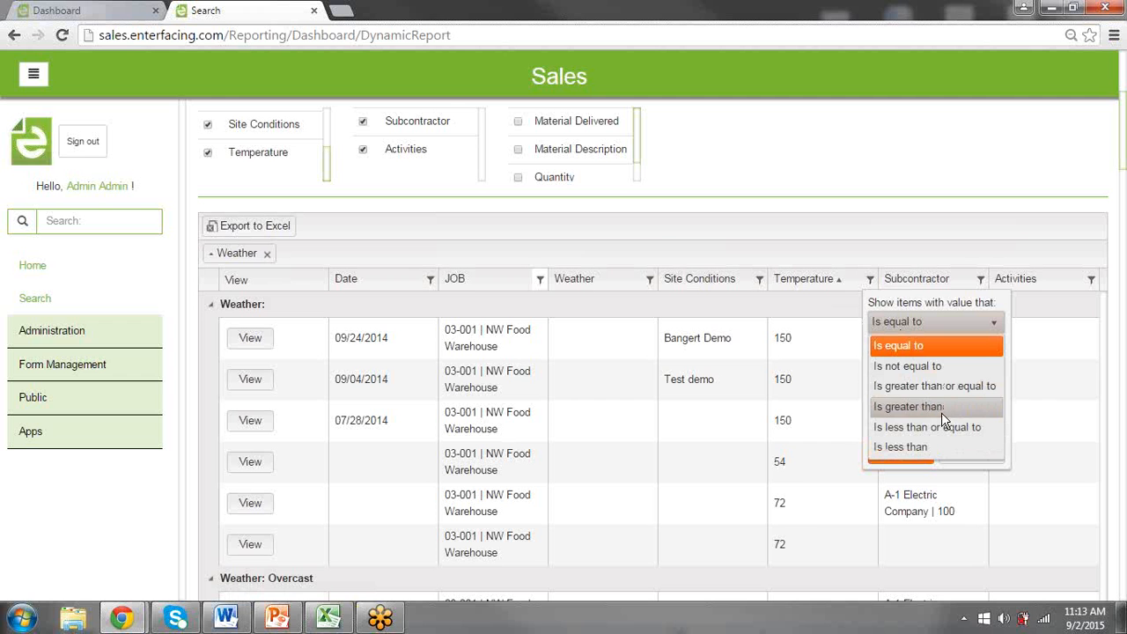
pyautogui.click(795, 477)
# - Load the saved search "QAQC Observations by Sub", look over its grouped results and open the list of saved searches
pyautogui.scroll(3, 796, 477)
pyautogui.scroll(1, 796, 477)
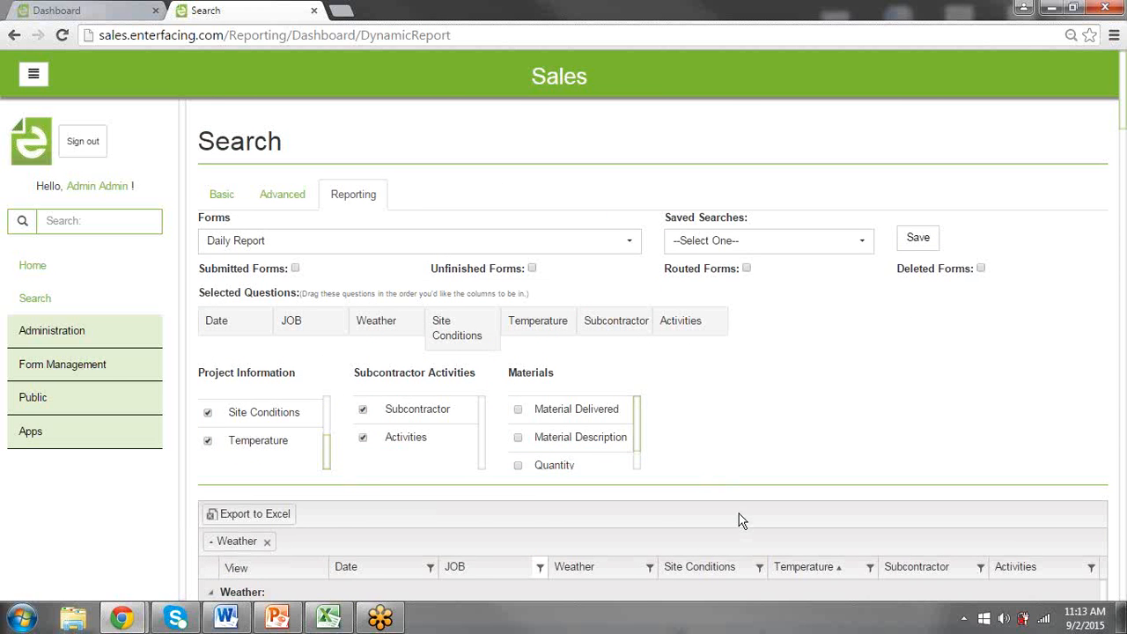
pyautogui.scroll(-2, 739, 520)
pyautogui.scroll(2, 739, 520)
pyautogui.click(818, 246)
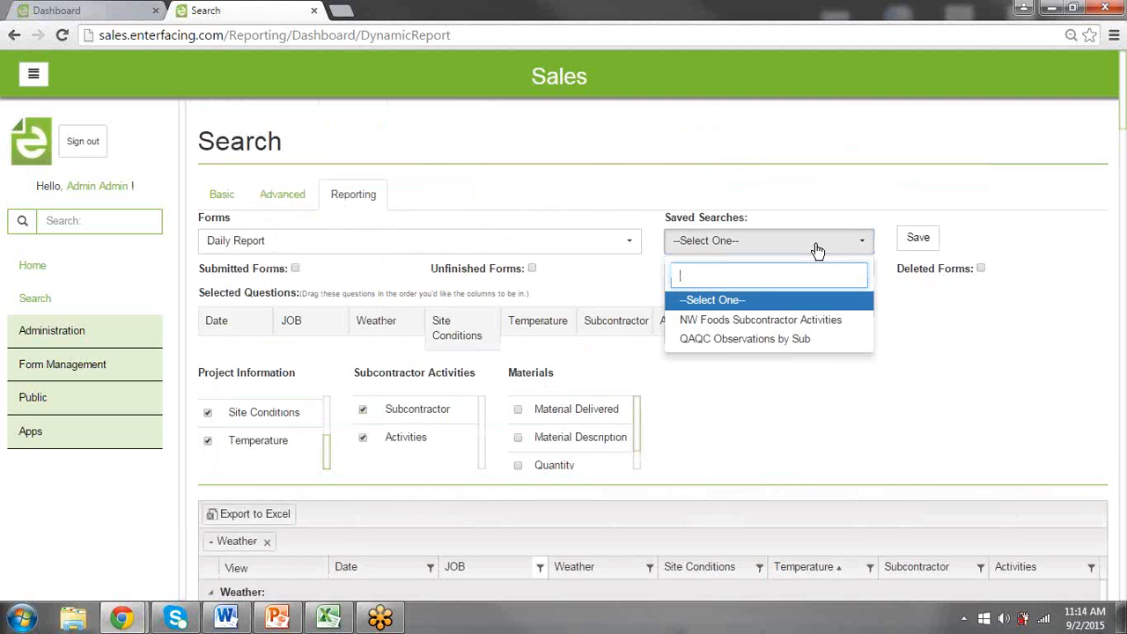
pyautogui.click(775, 343)
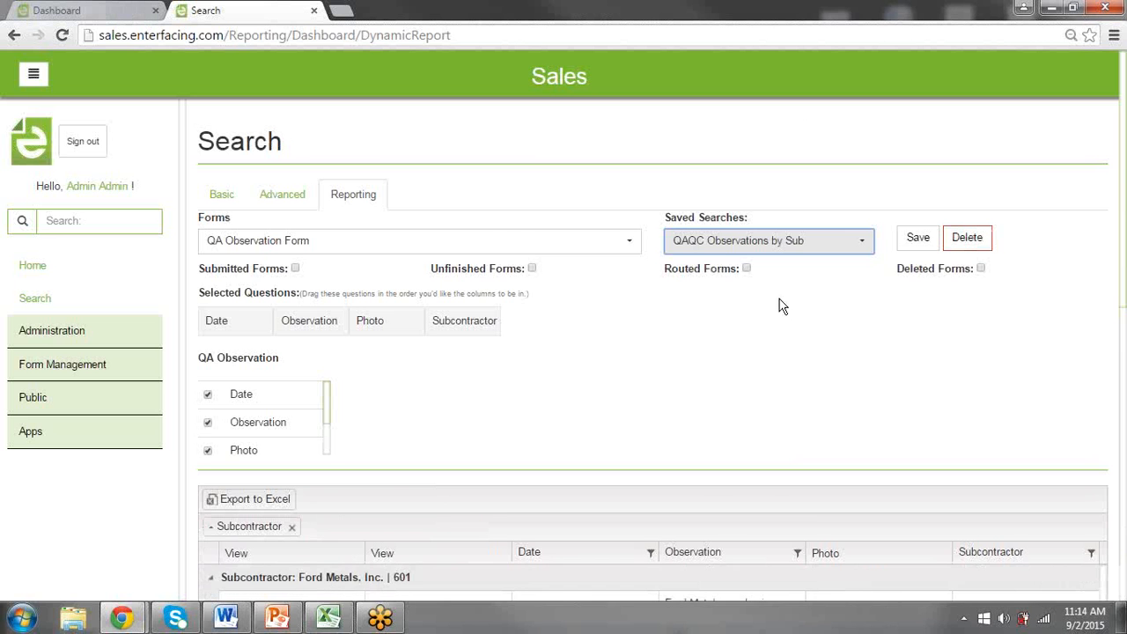
pyautogui.scroll(-4, 726, 352)
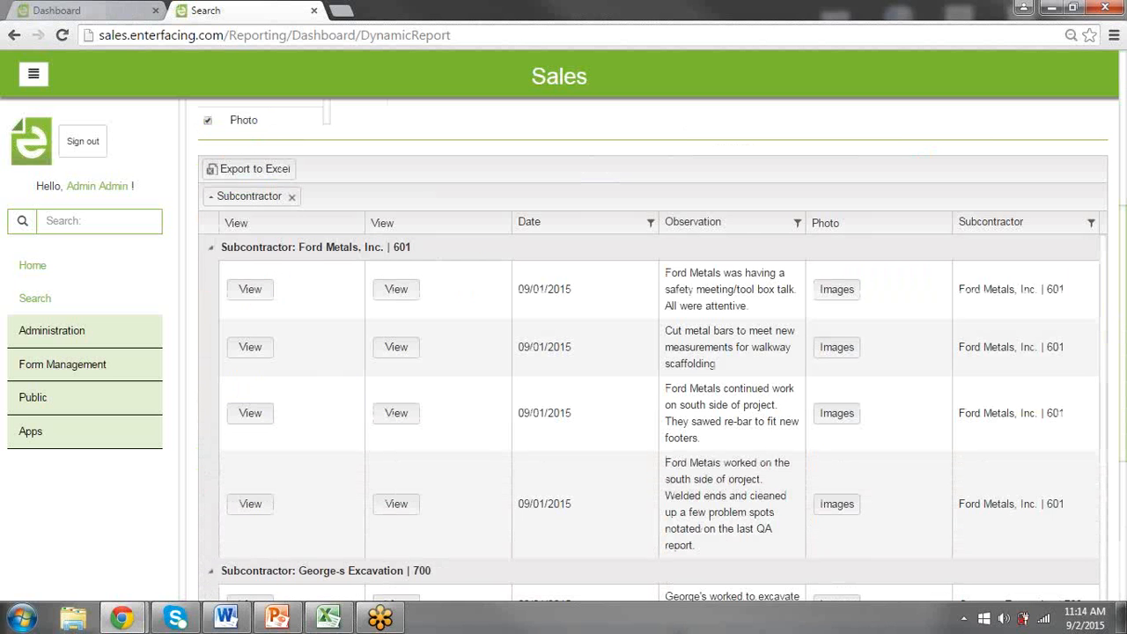
pyautogui.scroll(4, 750, 539)
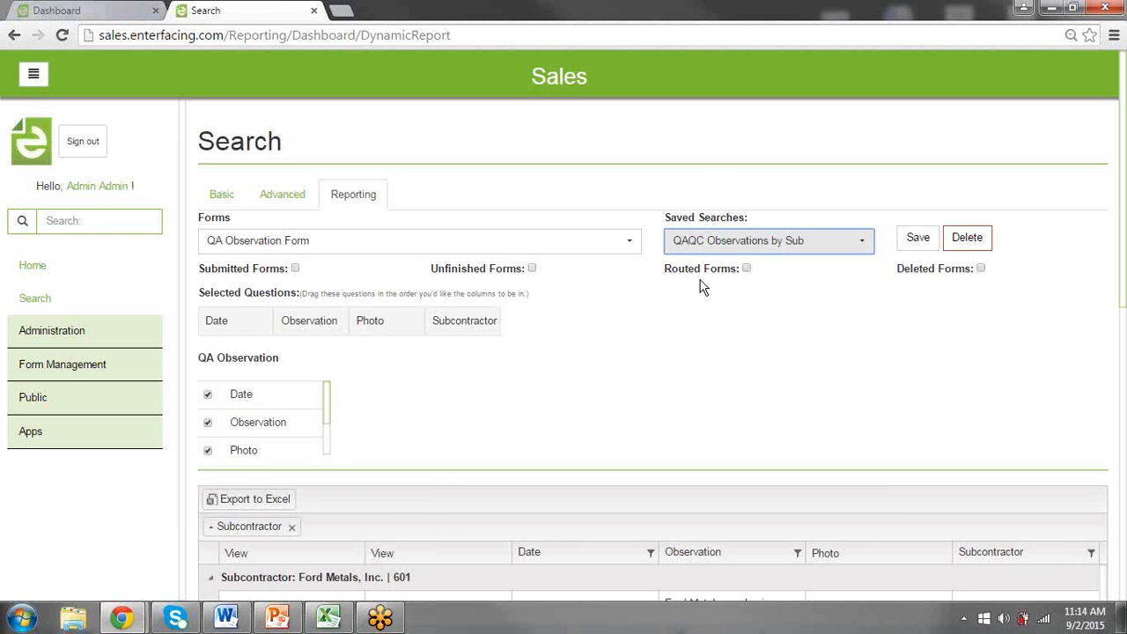
pyautogui.click(805, 251)
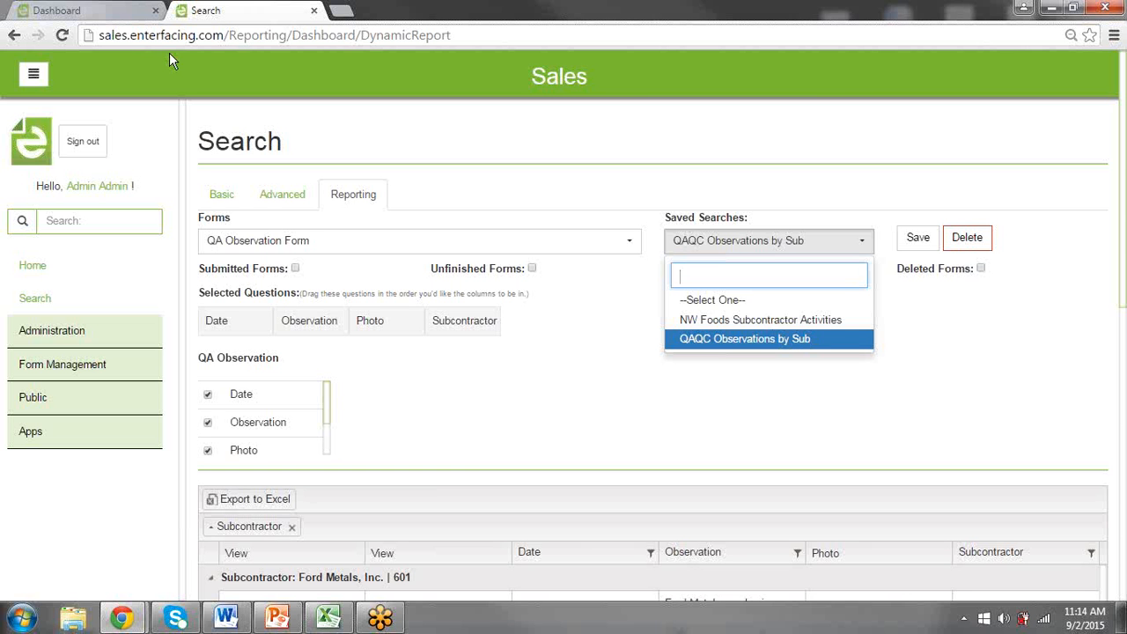
# - On the AlphaDev dashboard, move the yellow tile below the light grey and teal tiles and the dark blue tile below the logo
pyautogui.click(106, 17)
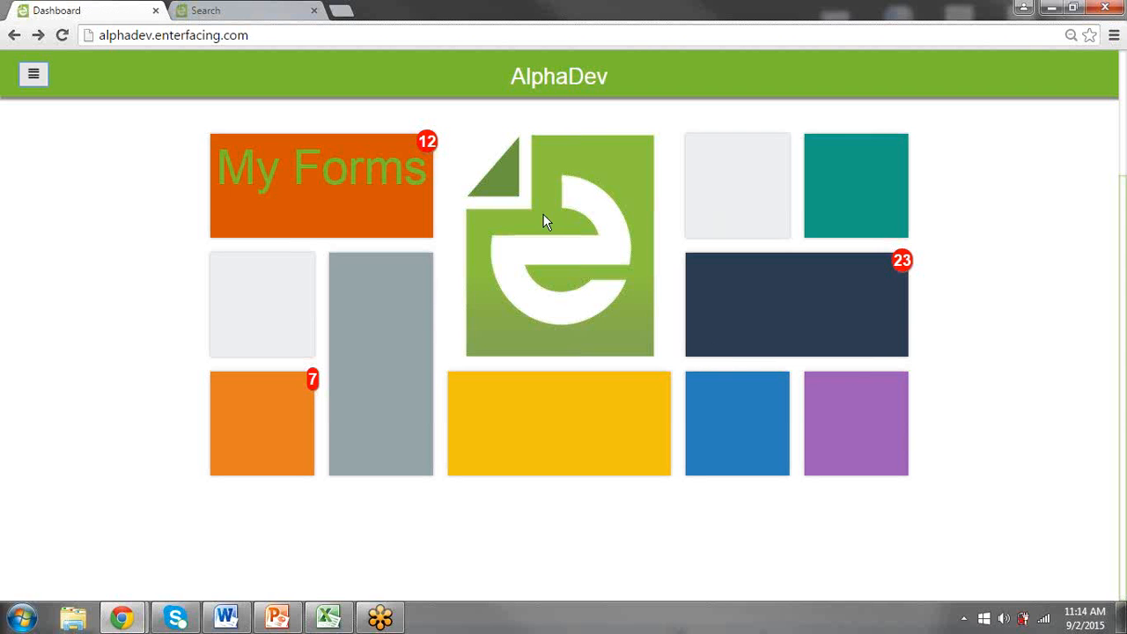
pyautogui.moveTo(563, 225); pyautogui.dragTo(586, 234)
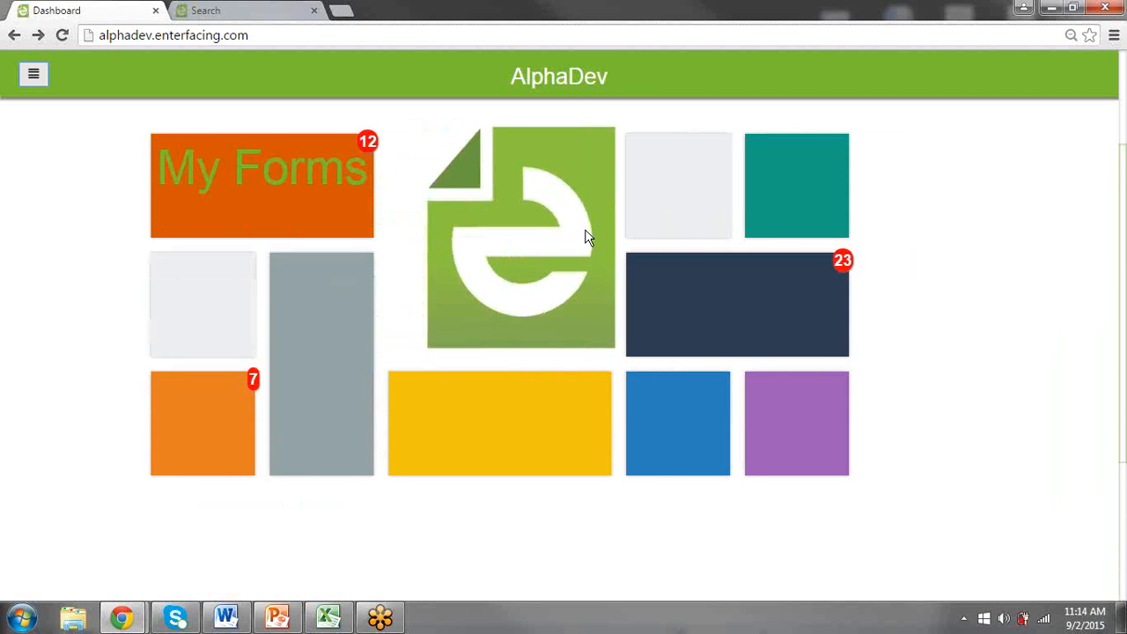
pyautogui.moveTo(531, 422); pyautogui.dragTo(709, 295)
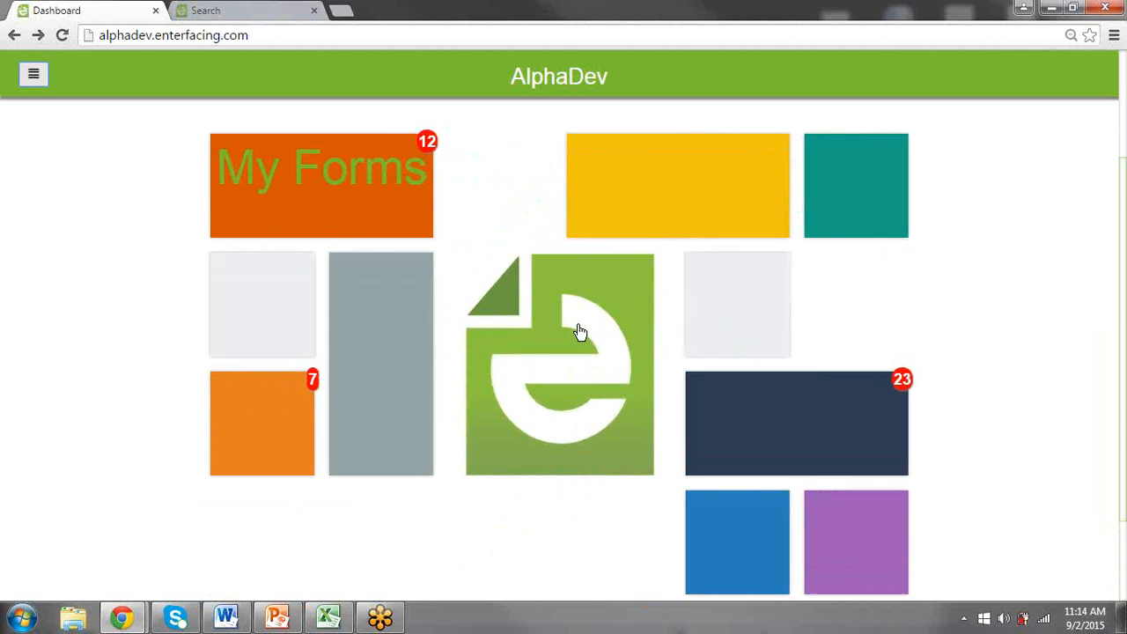
pyautogui.moveTo(649, 221); pyautogui.dragTo(727, 367)
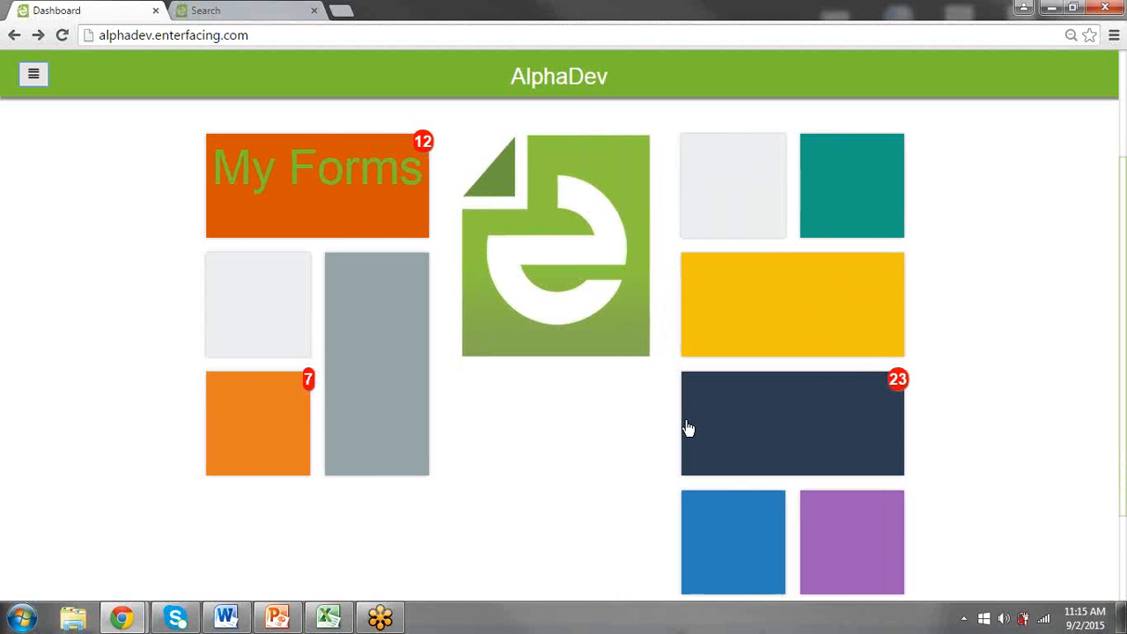
pyautogui.moveTo(689, 430); pyautogui.dragTo(498, 428)
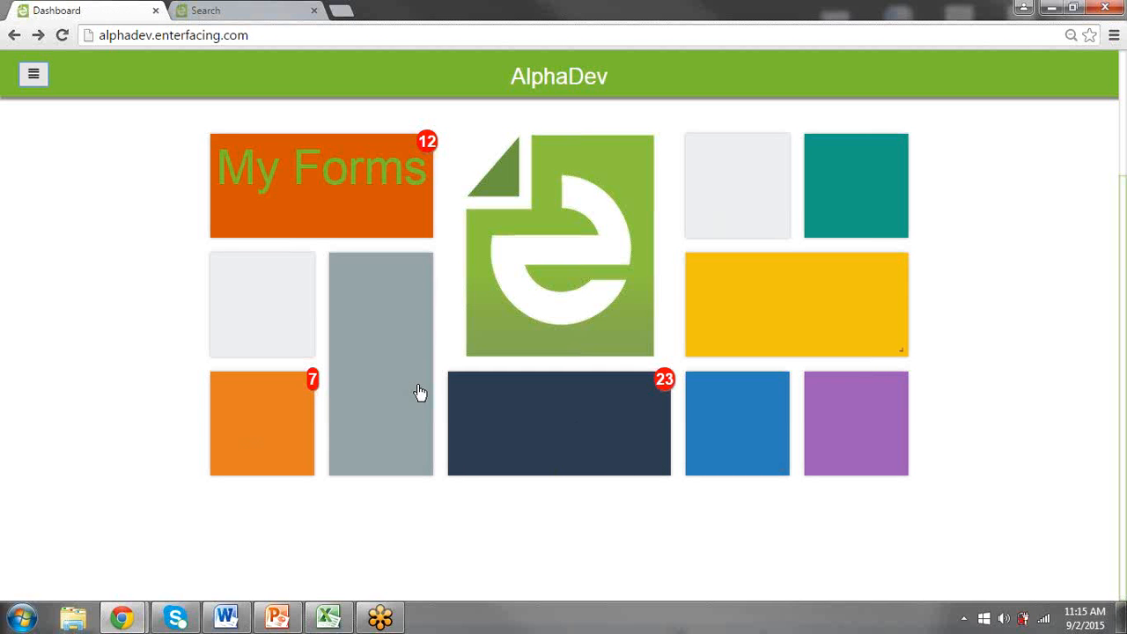
pyautogui.moveTo(901, 349)
pyautogui.mouseDown()
pyautogui.moveTo(940, 403)
pyautogui.moveTo(804, 335)
pyautogui.moveTo(885, 334)
pyautogui.mouseUp()
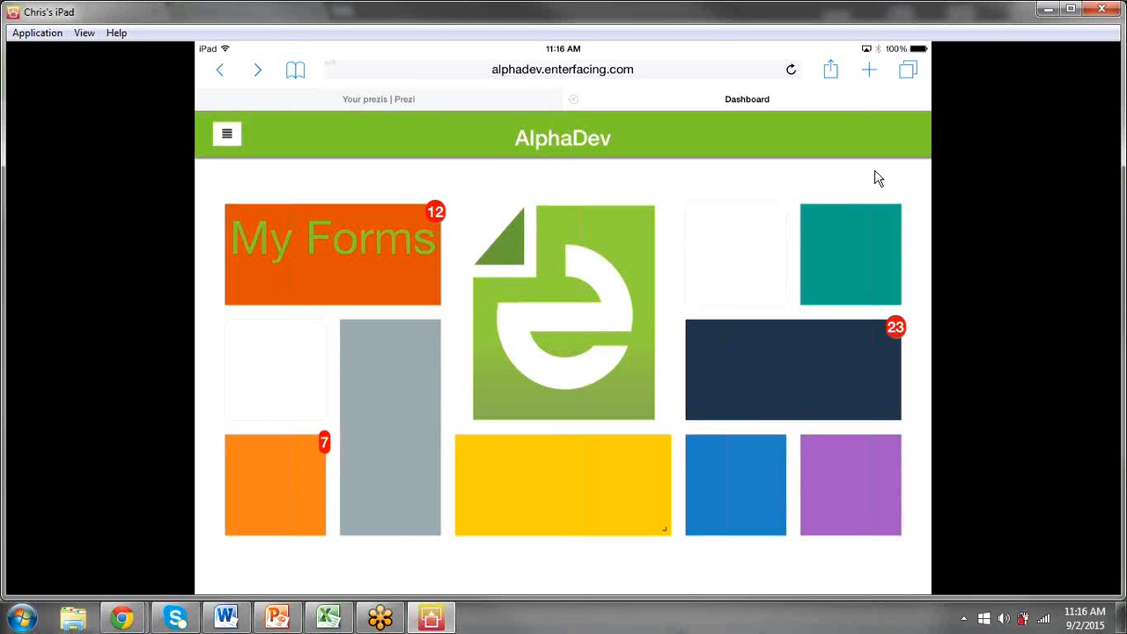
# - Close the mirrored iPad window and return to the QAQC Observations by Sub report to review its rows
pyautogui.click(1101, 8)
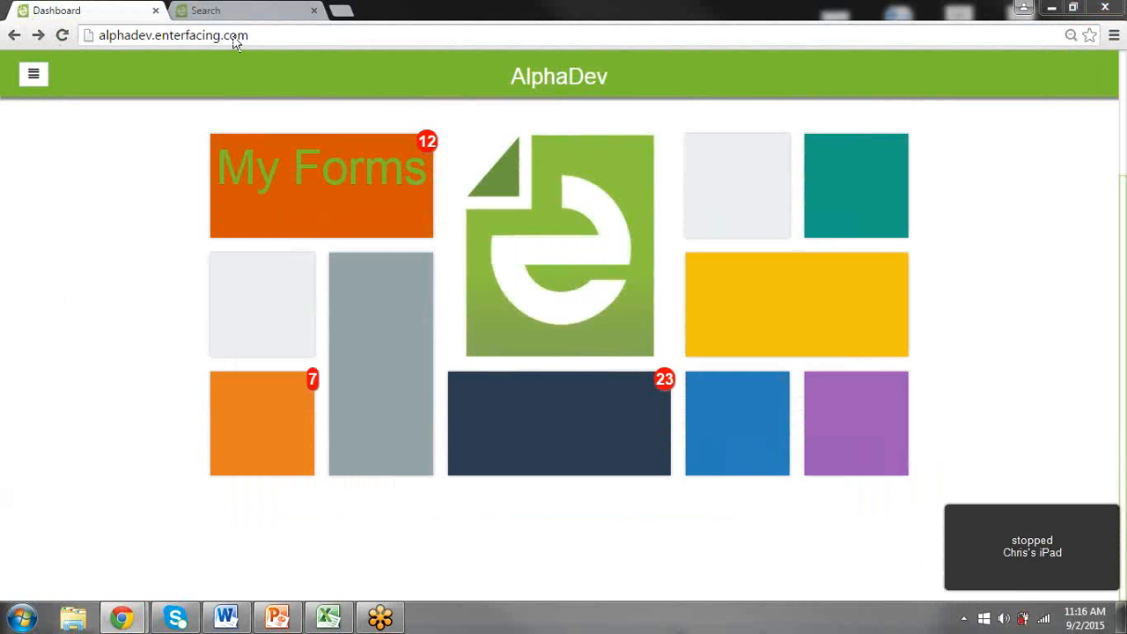
pyautogui.click(234, 10)
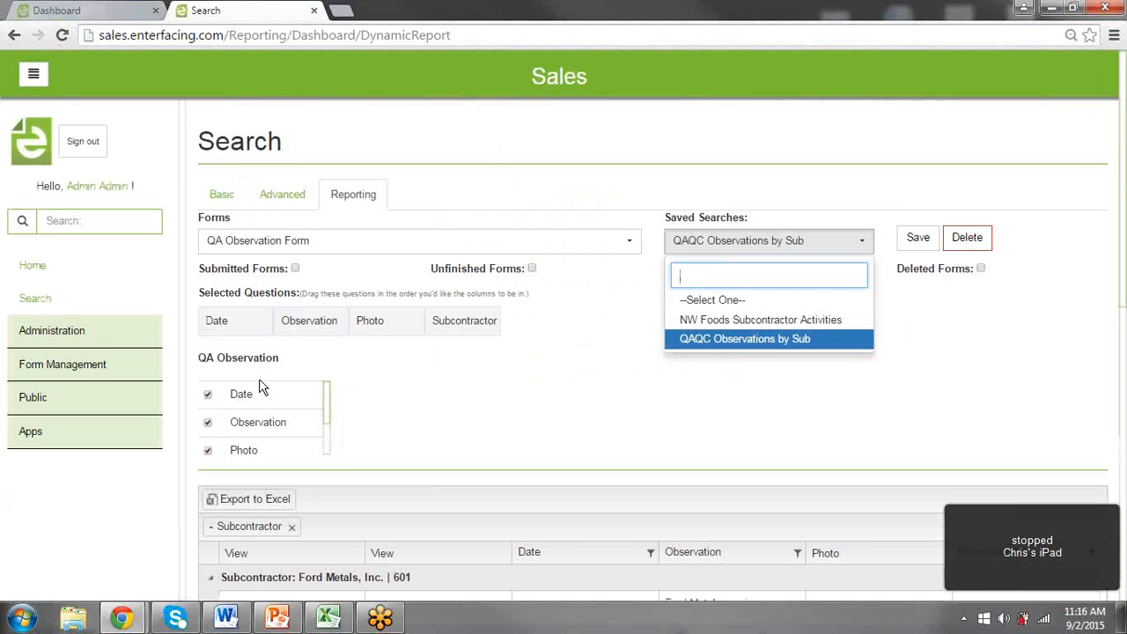
pyautogui.click(506, 442)
pyautogui.scroll(-6, 506, 442)
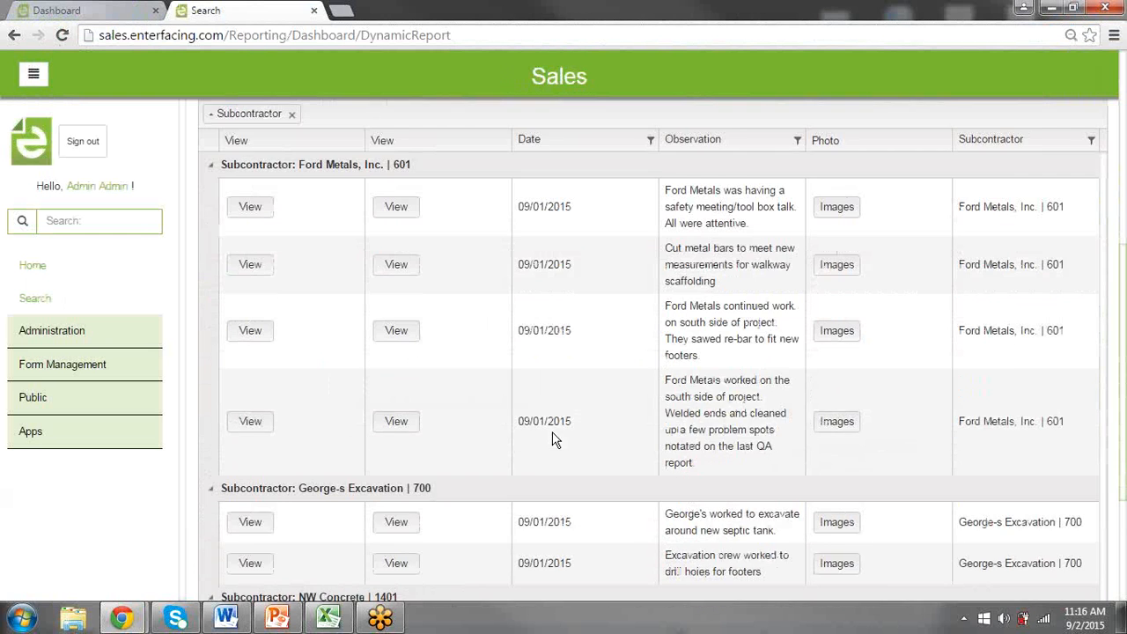
pyautogui.scroll(5, 701, 500)
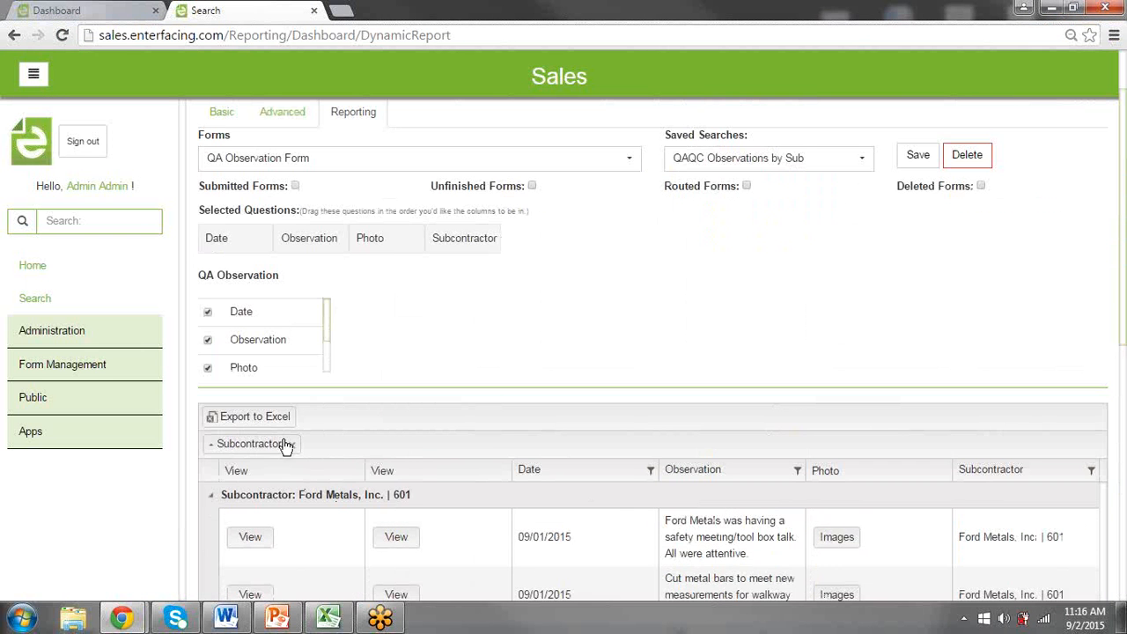
# - Export the QAQC Observations by Sub report to Excel, view the exported workbook and close it
pyautogui.click(268, 419)
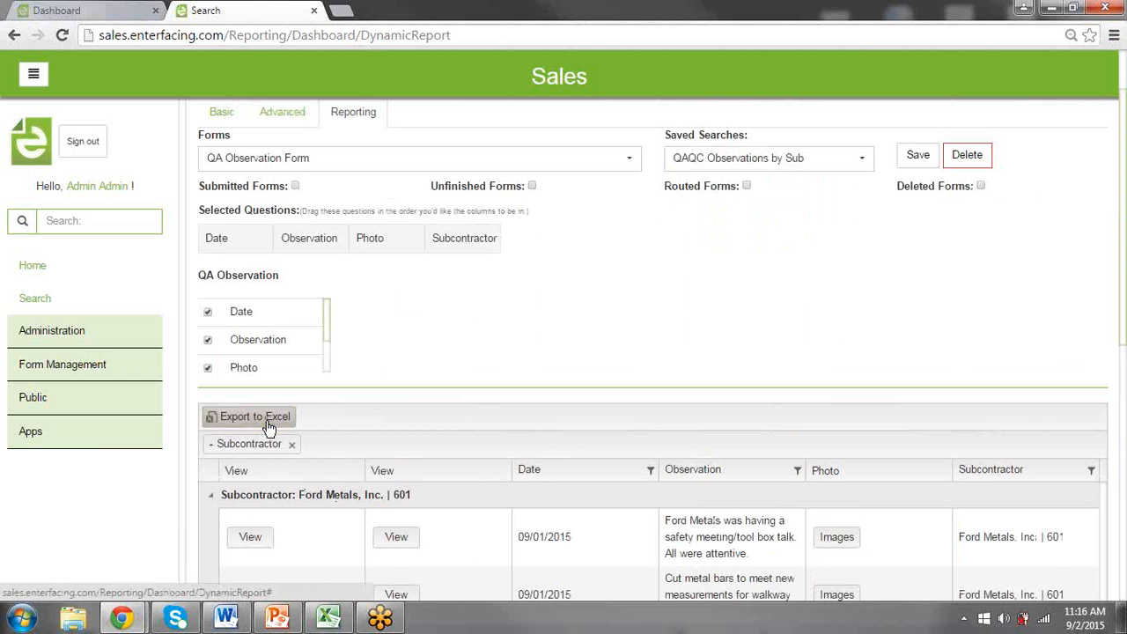
pyautogui.click(115, 581)
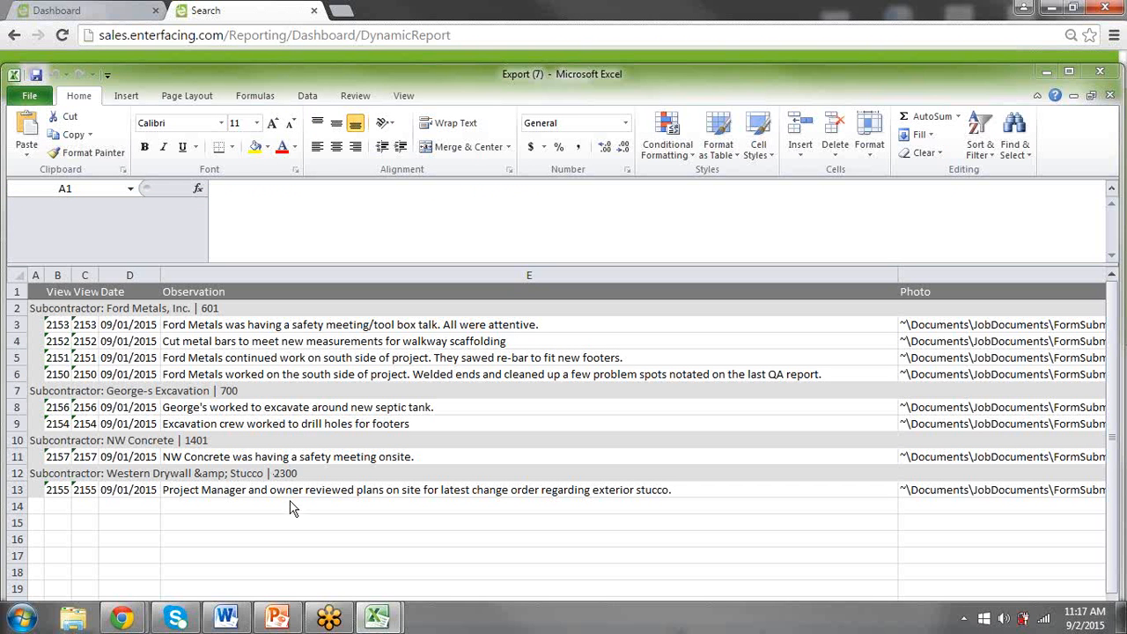
pyautogui.click(1101, 78)
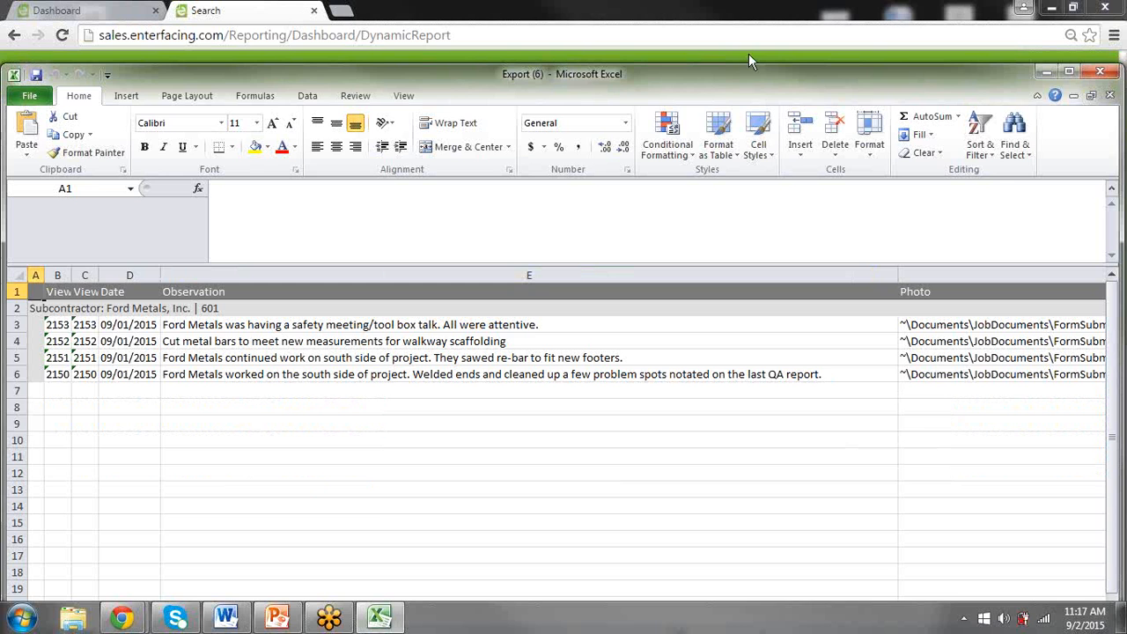
# - Close the exported workbook and filter the report's Subcontractor column to values that contain "for"
pyautogui.click(1100, 72)
pyautogui.scroll(-2, 492, 421)
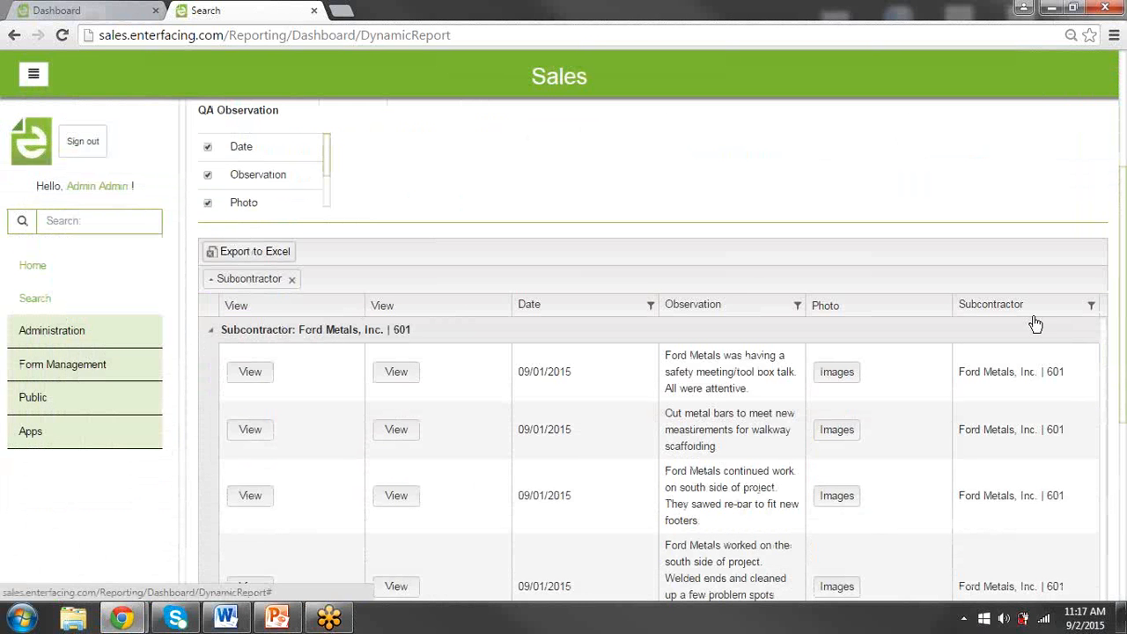
pyautogui.click(1090, 308)
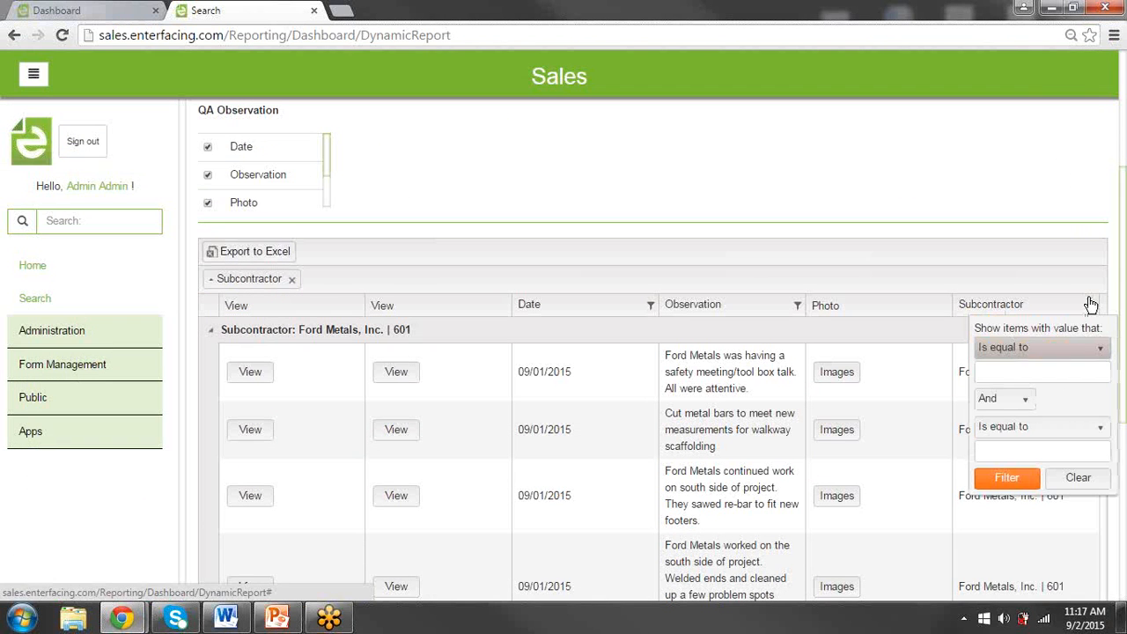
pyautogui.click(1062, 354)
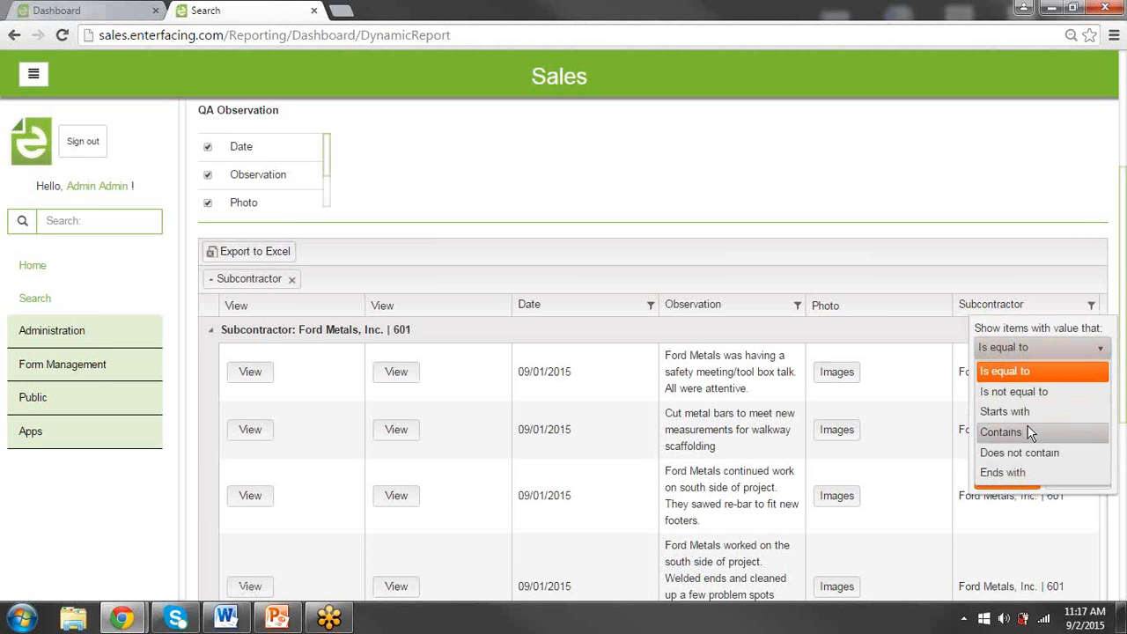
pyautogui.click(1028, 433)
pyautogui.click(1022, 372)
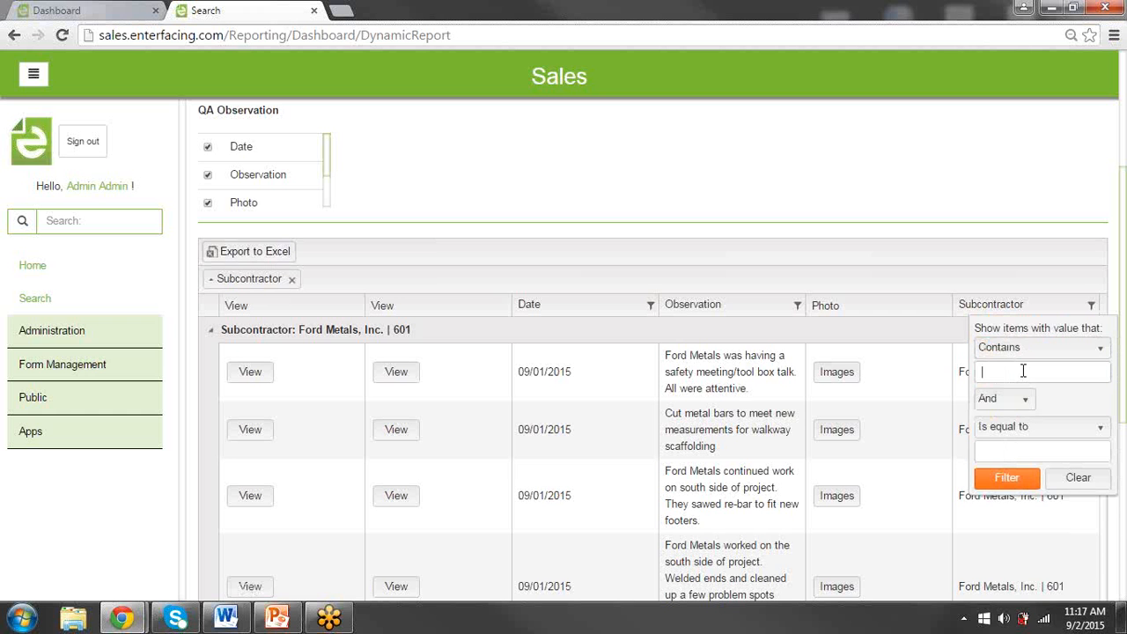
pyautogui.write('for')
pyautogui.click(1021, 480)
pyautogui.scroll(-2, 1013, 466)
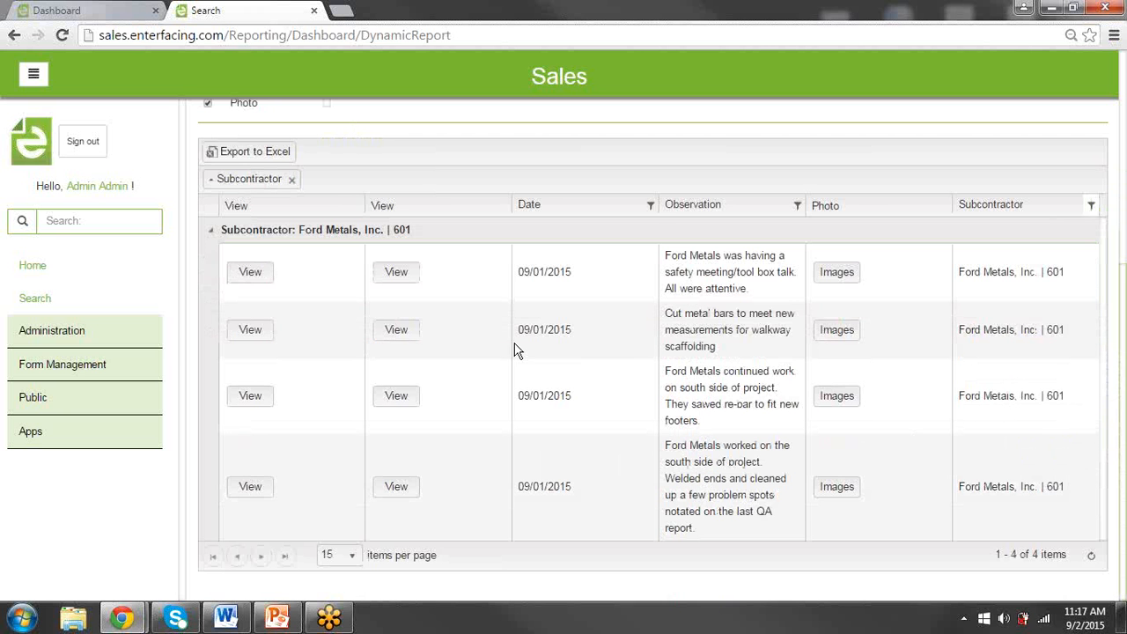
# - Export the filtered QAQC Observations by Sub report to Excel, view the new workbook and close it
pyautogui.click(234, 163)
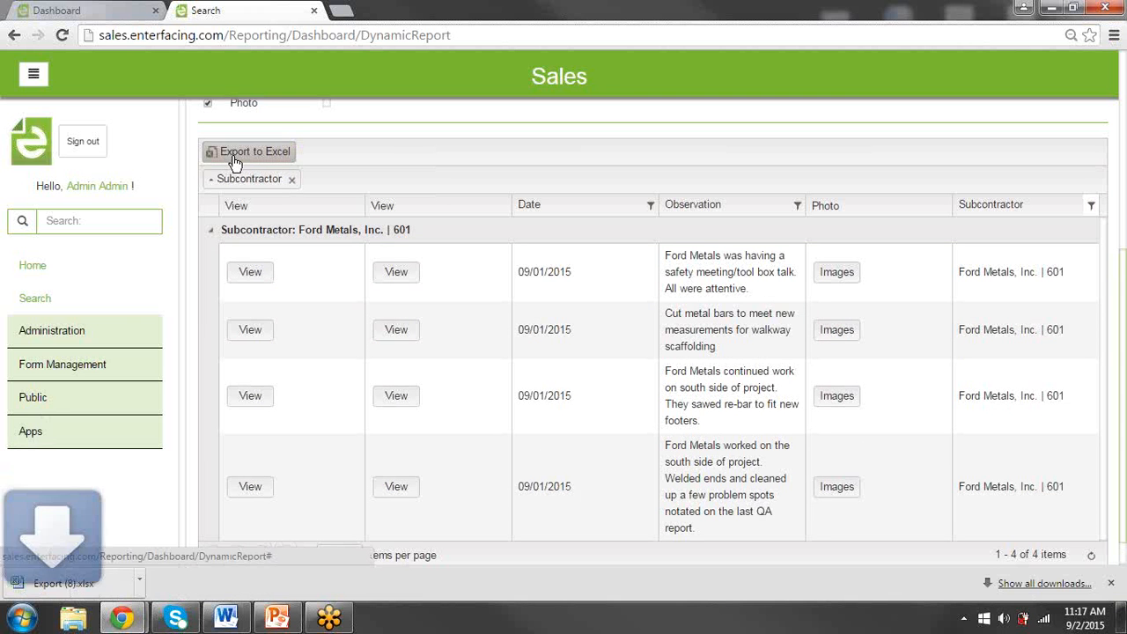
pyautogui.click(93, 585)
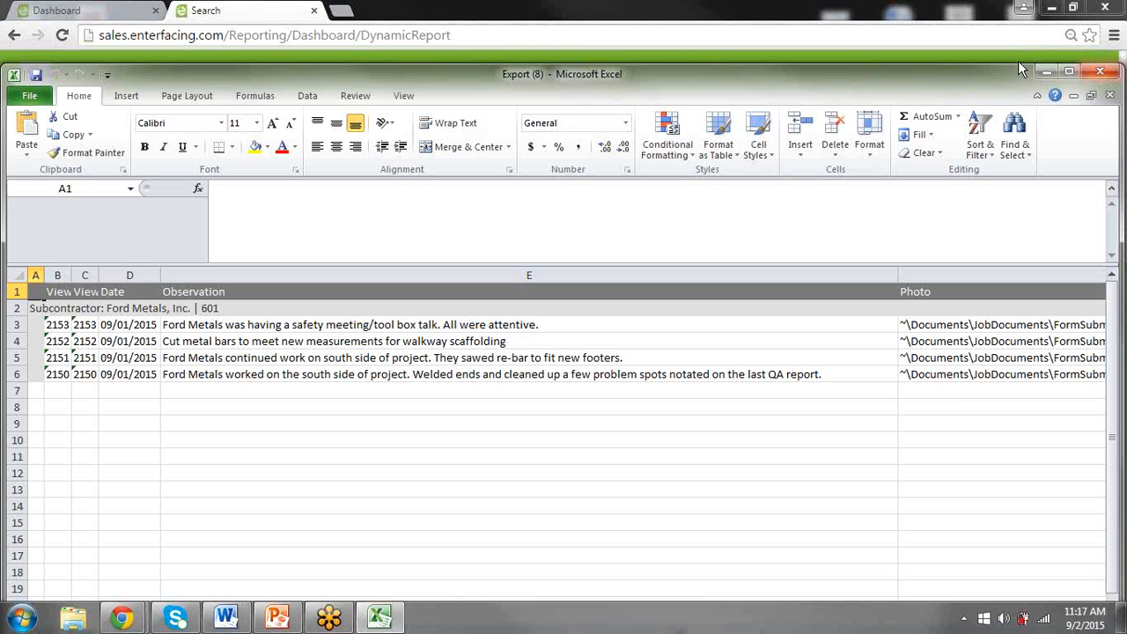
pyautogui.click(1099, 73)
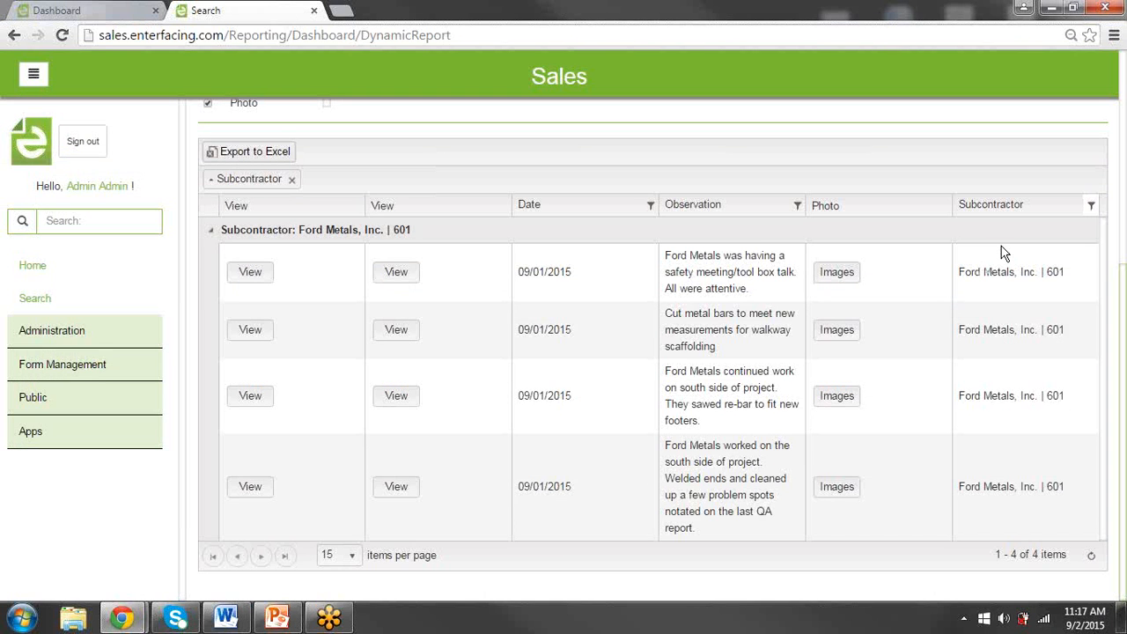
# - Try to reload the saved search "QAQC Observations by Sub" from the current search page and check its results
pyautogui.scroll(2, 643, 156)
pyautogui.scroll(2, 915, 207)
pyautogui.click(838, 227)
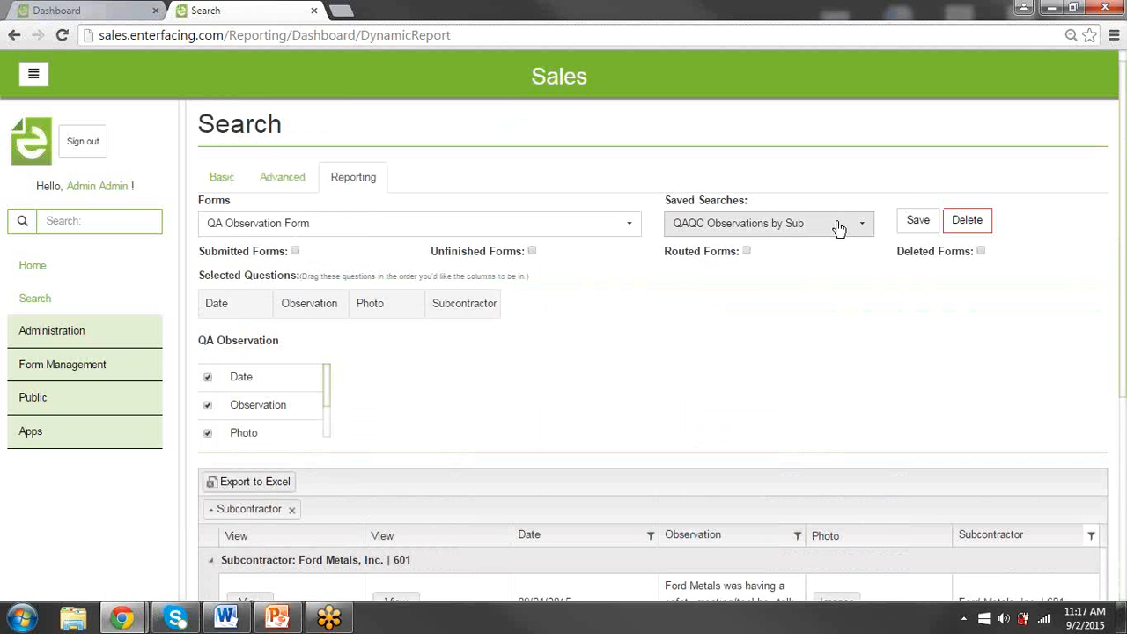
pyautogui.click(822, 323)
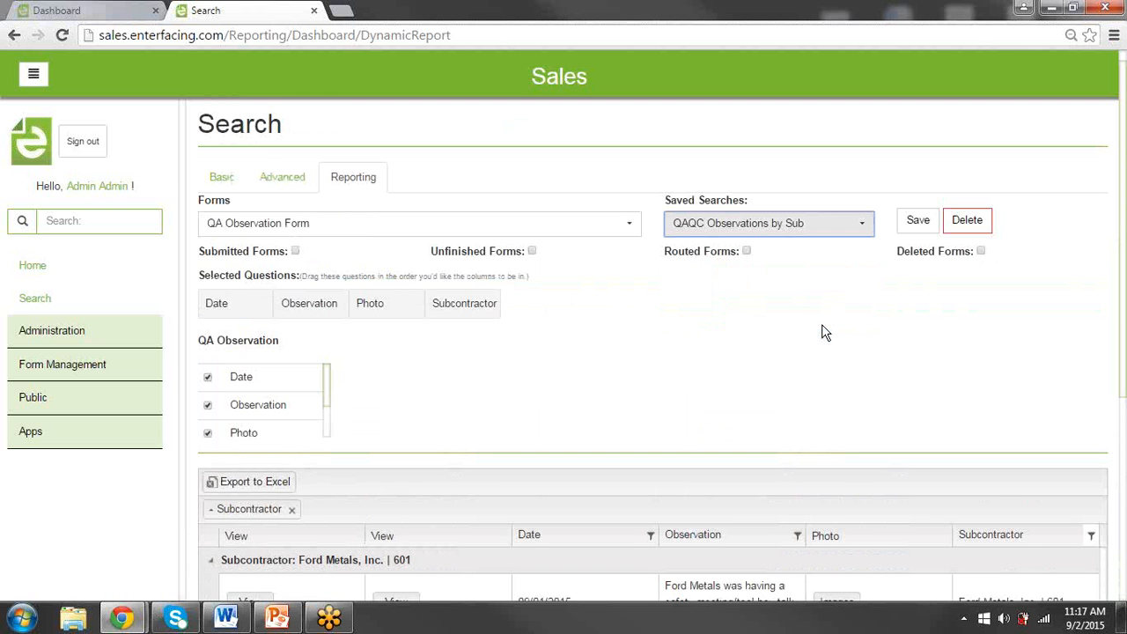
pyautogui.click(642, 370)
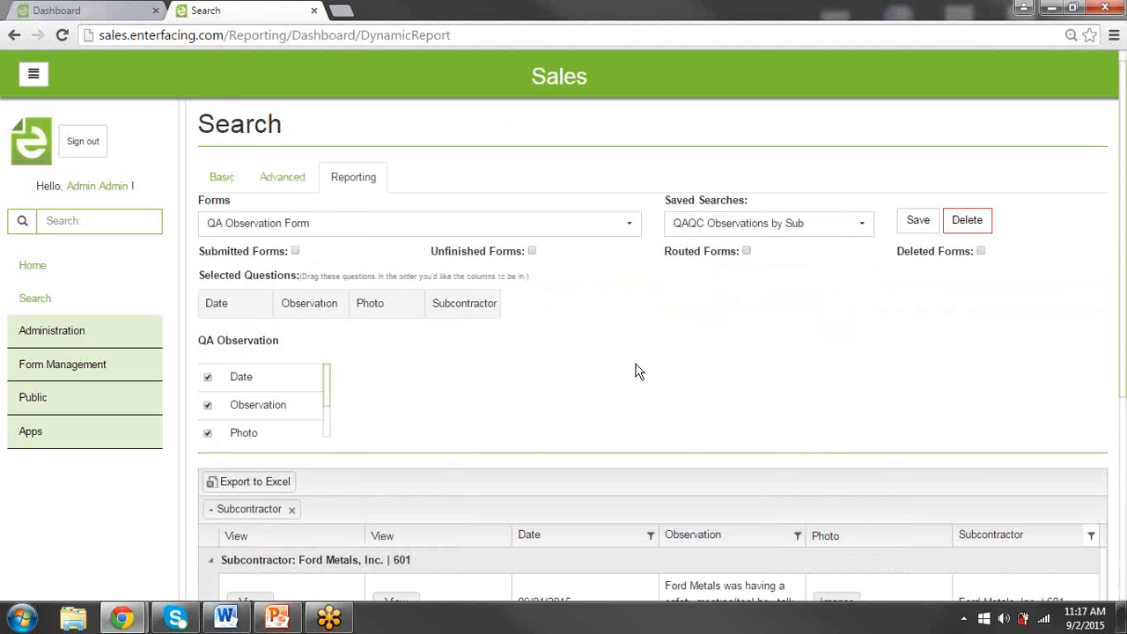
pyautogui.scroll(-2, 639, 369)
pyautogui.scroll(-2, 581, 327)
pyautogui.scroll(3, 320, 410)
pyautogui.scroll(2, 329, 294)
# - Reopen the Reporting search page and load the saved search "QAQC Observations by Sub"
pyautogui.click(296, 201)
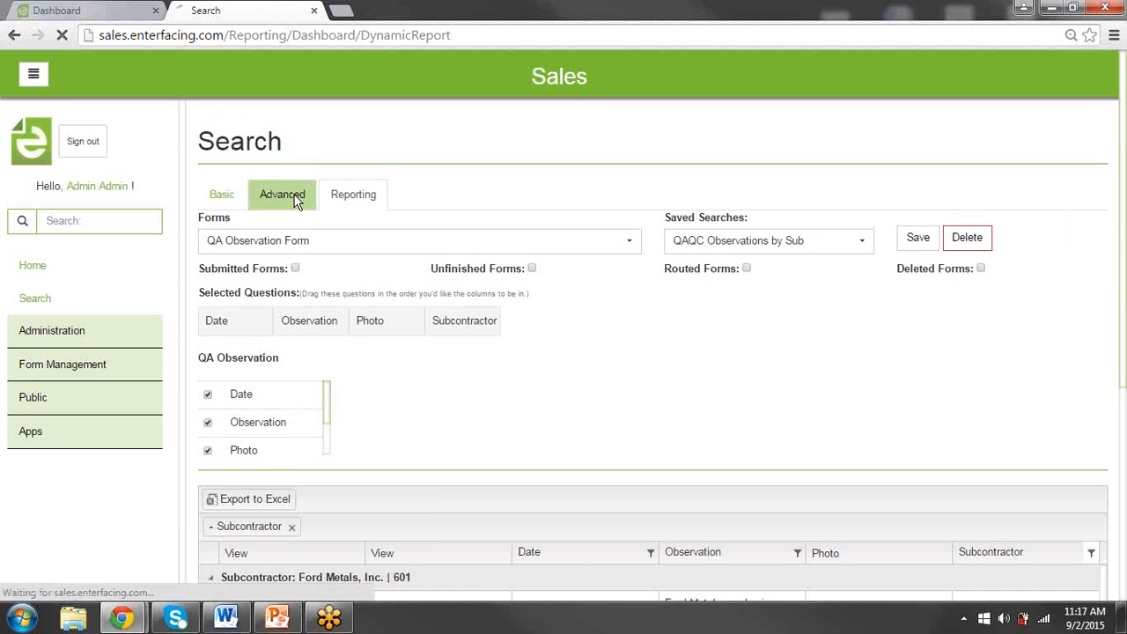
pyautogui.click(357, 205)
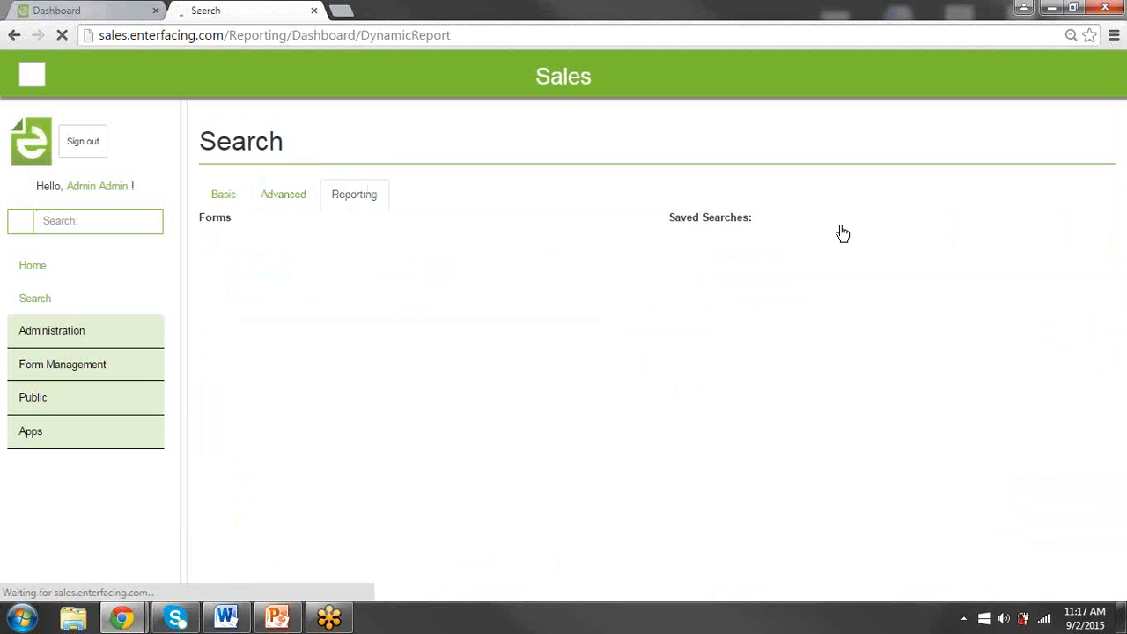
pyautogui.click(828, 243)
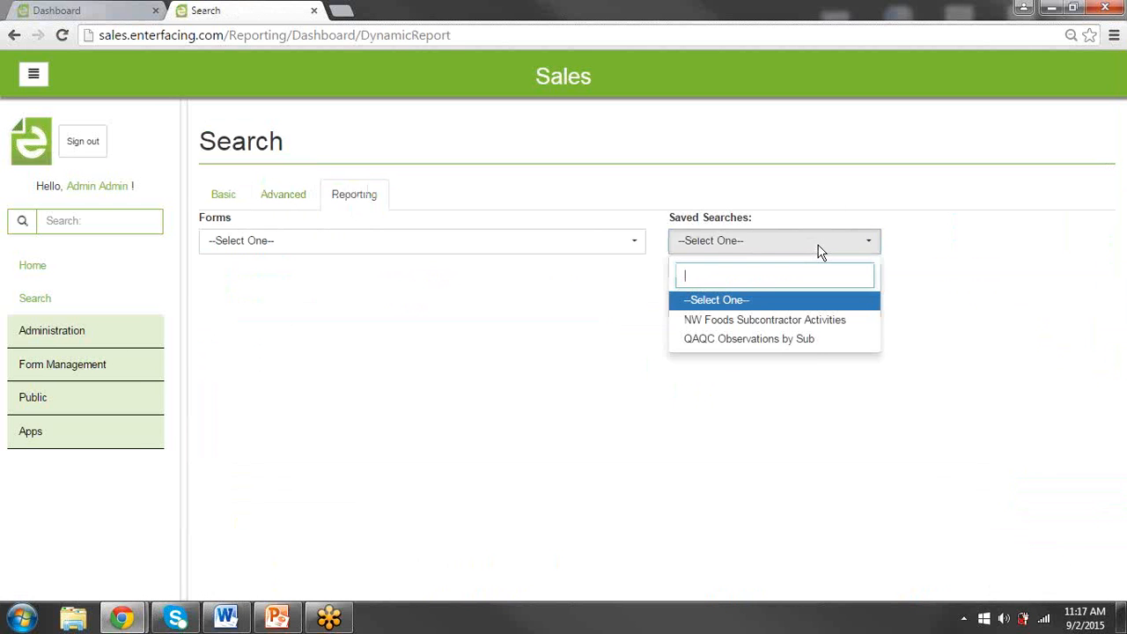
pyautogui.click(807, 341)
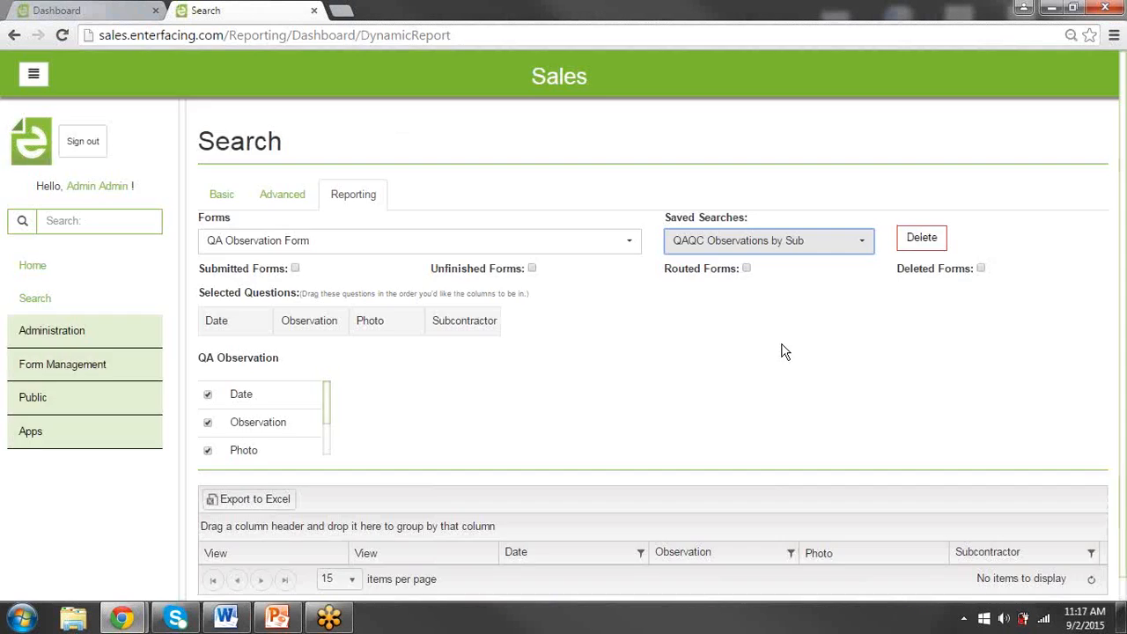
# - Review the unfiltered observations grouped by subcontractor in the report results
pyautogui.scroll(-3, 766, 355)
pyautogui.scroll(-3, 765, 362)
pyautogui.scroll(2, 764, 361)
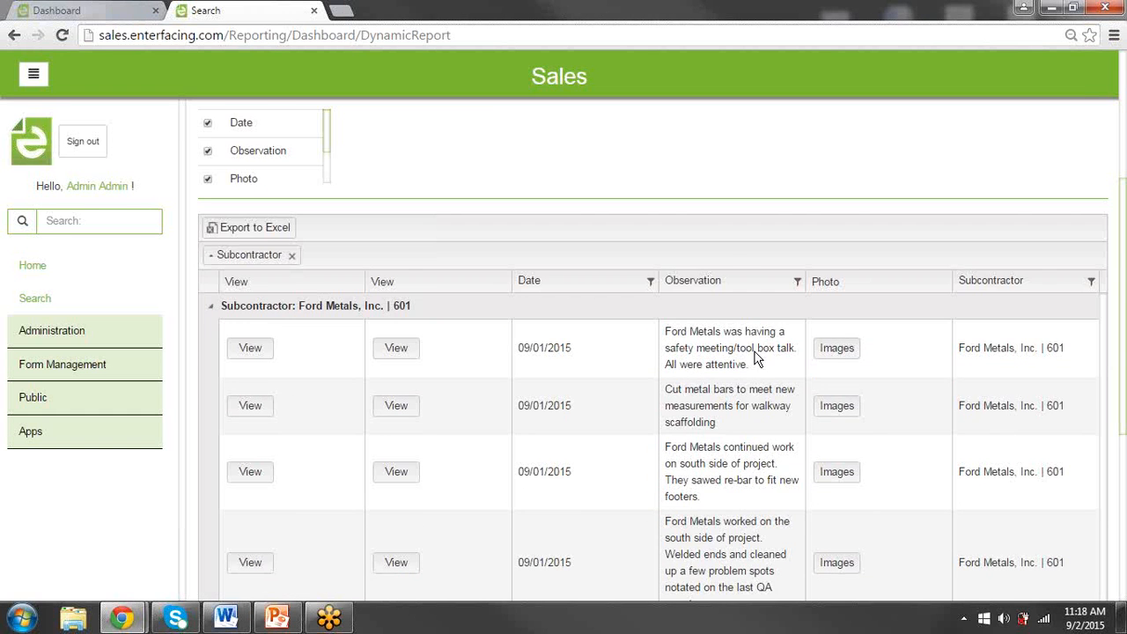
pyautogui.scroll(2, 754, 359)
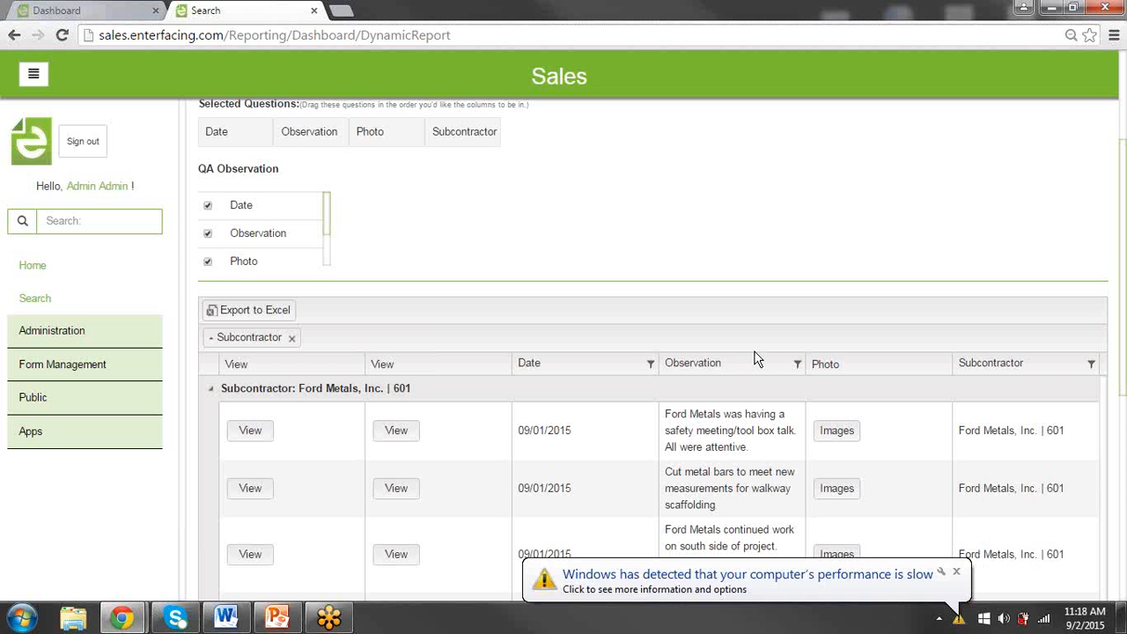
pyautogui.scroll(-2, 754, 358)
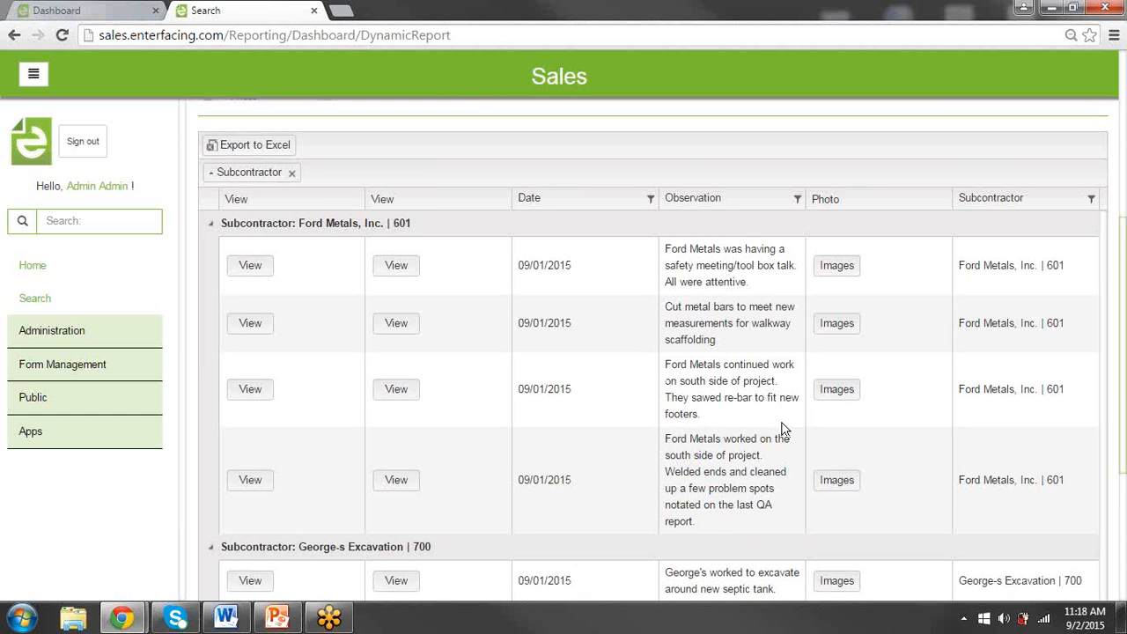
pyautogui.scroll(-1, 797, 426)
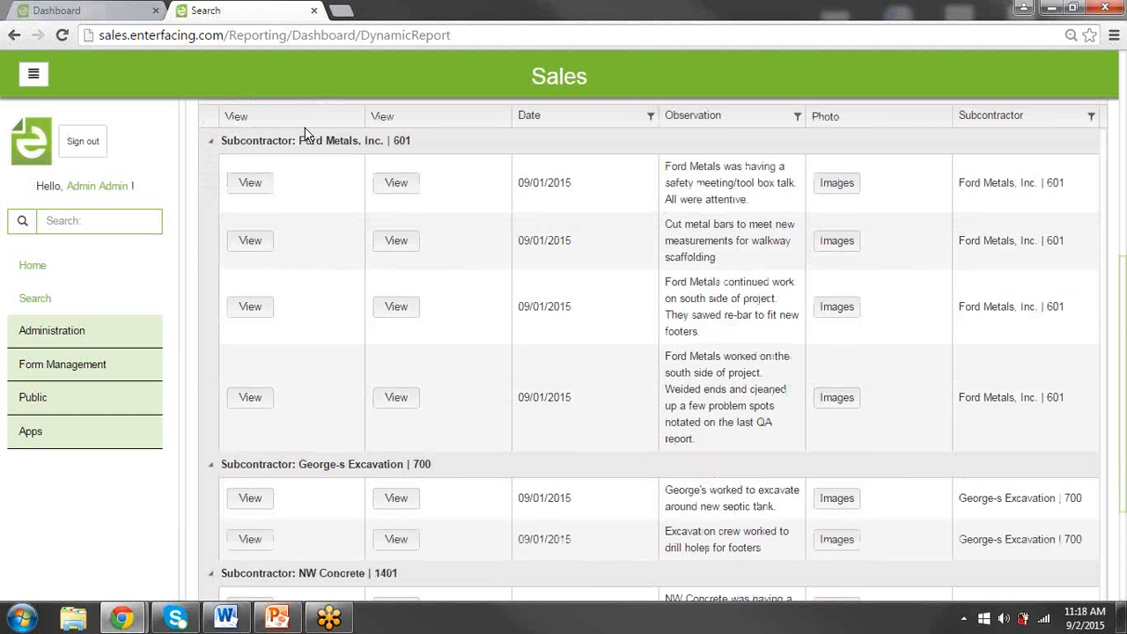
pyautogui.scroll(1, 353, 190)
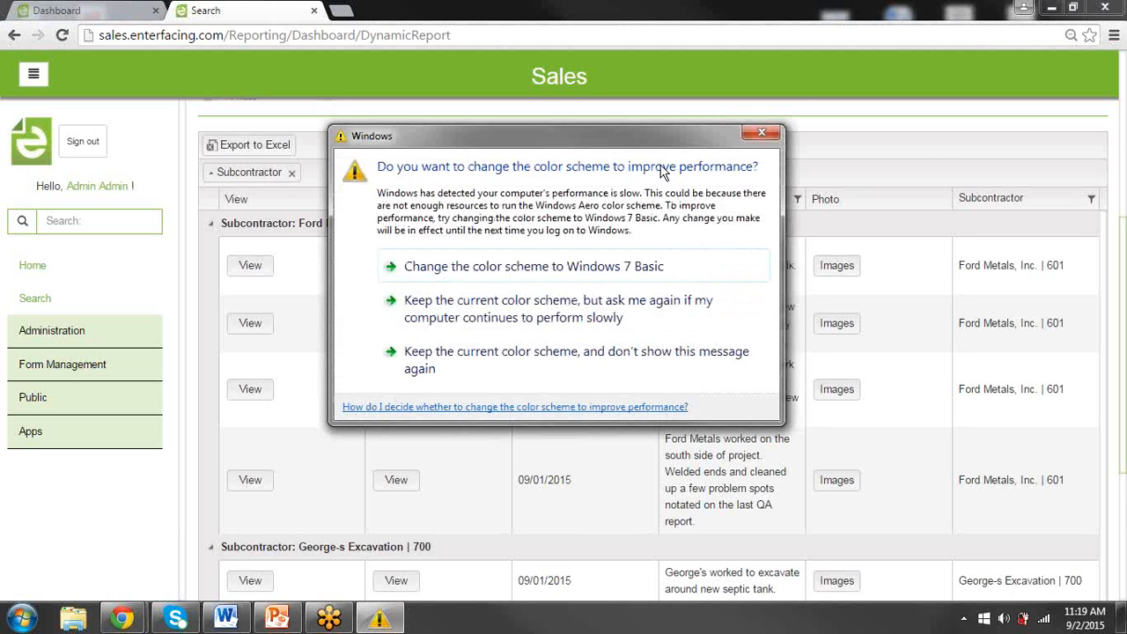
# - Dismiss the Windows color scheme prompt, revisit the report's search settings and return to the AlphaDev dashboard
pyautogui.click(743, 136)
pyautogui.scroll(2, 712, 276)
pyautogui.scroll(1, 713, 275)
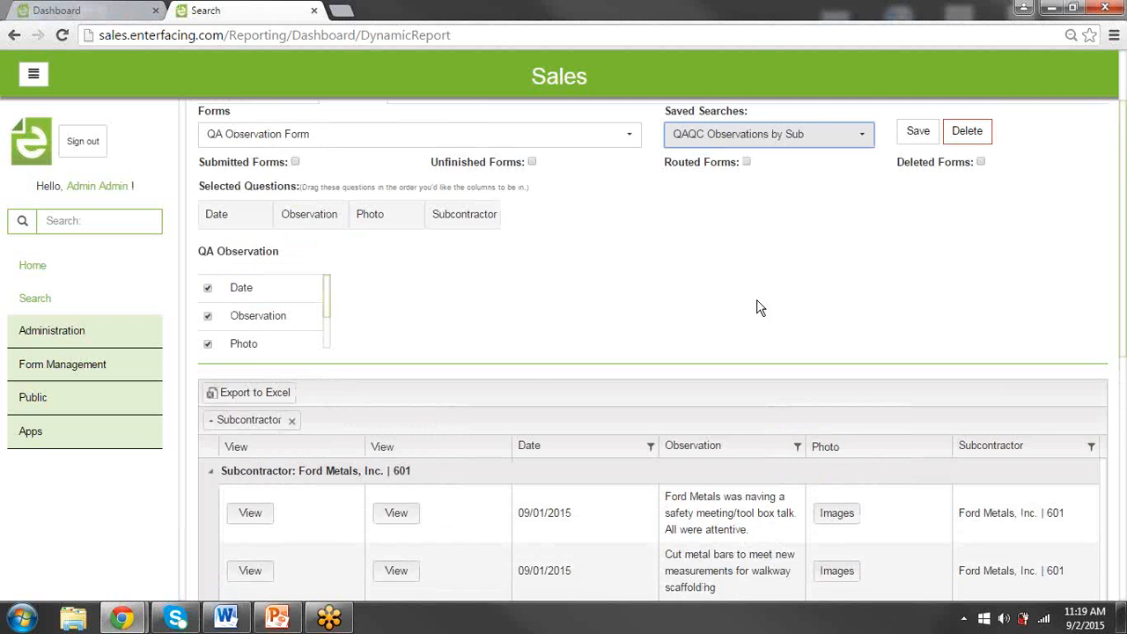
pyautogui.scroll(1, 713, 313)
pyautogui.scroll(-2, 578, 316)
pyautogui.scroll(1, 578, 308)
pyautogui.scroll(1, 578, 308)
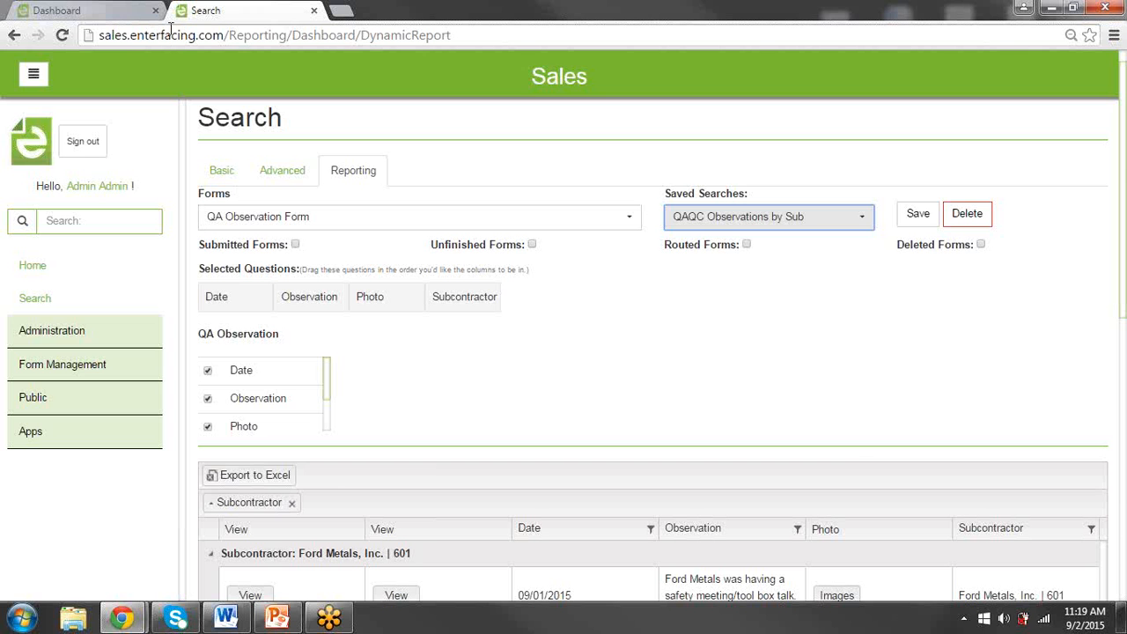
pyautogui.click(91, 13)
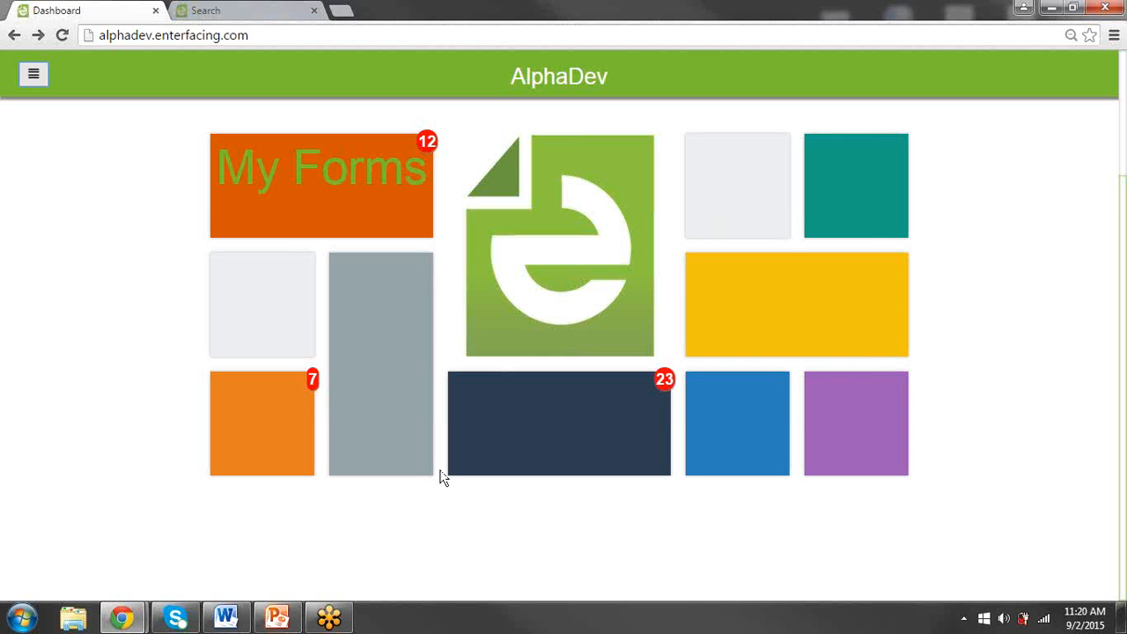
pyautogui.click(331, 616)
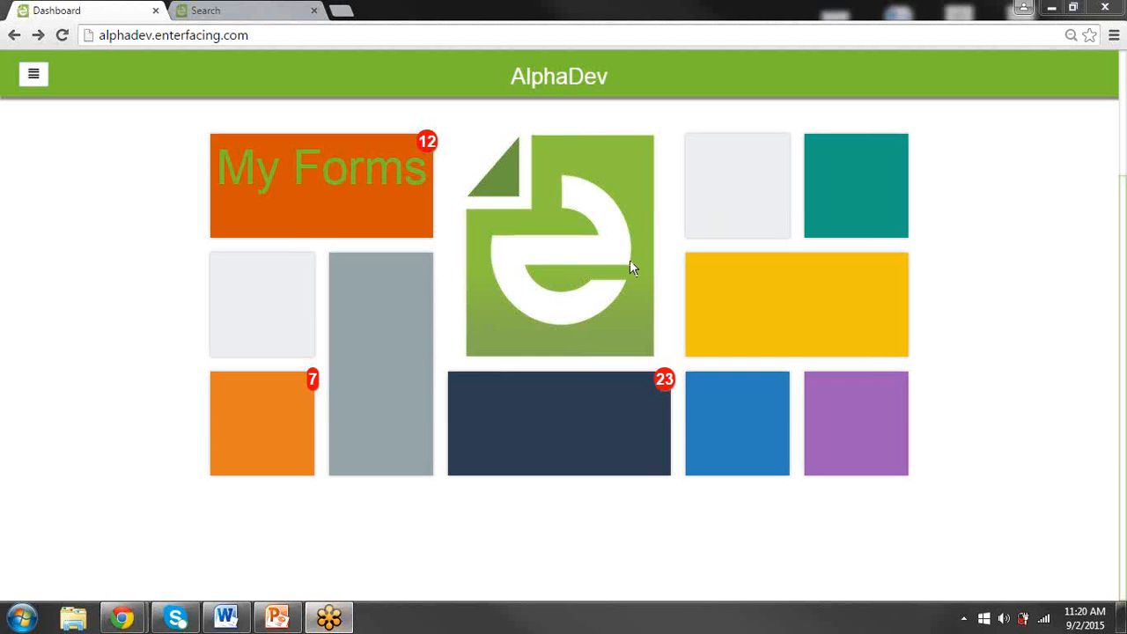